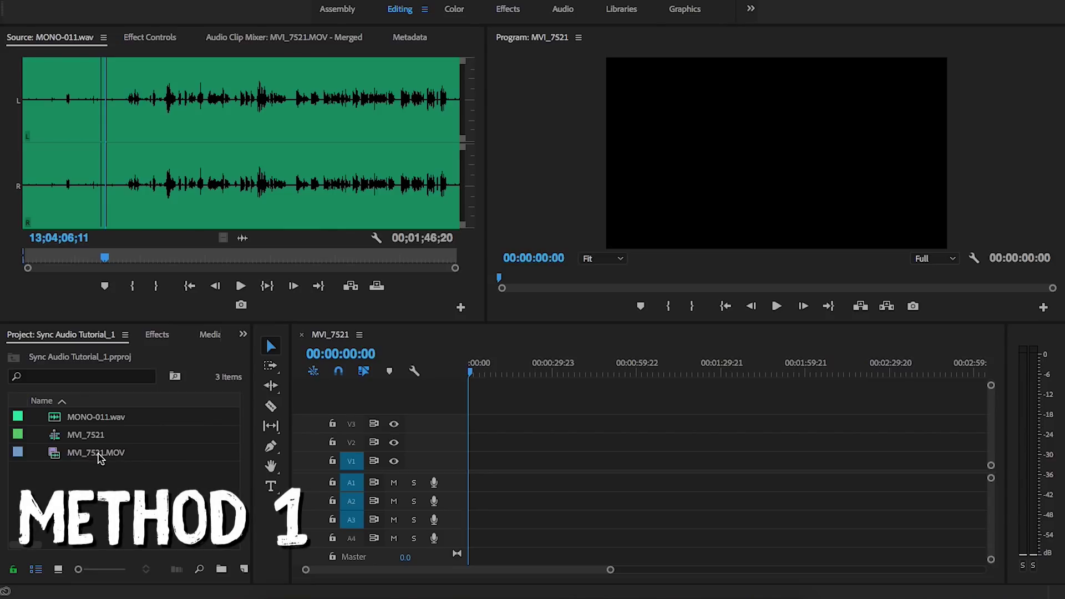
Load MVI_7521.MOV in the Source monitor and scrub from its start toward the hand clap
{"action": "left_click", "coordinate": [99, 458]}
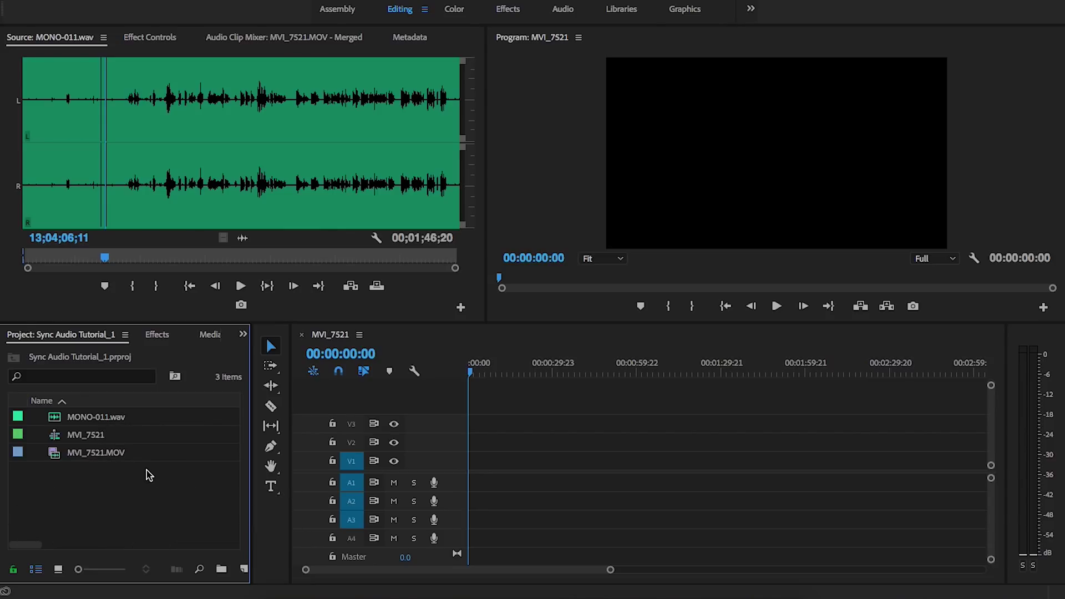
{"action": "mouse_move", "coordinate": [95, 453]}
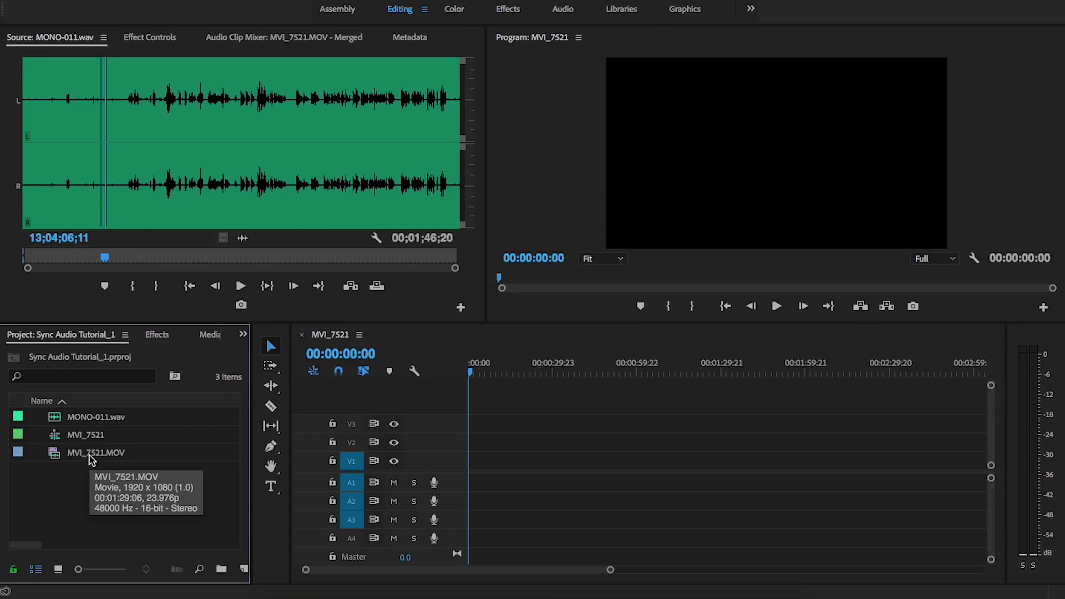
{"action": "double_click", "coordinate": [92, 460]}
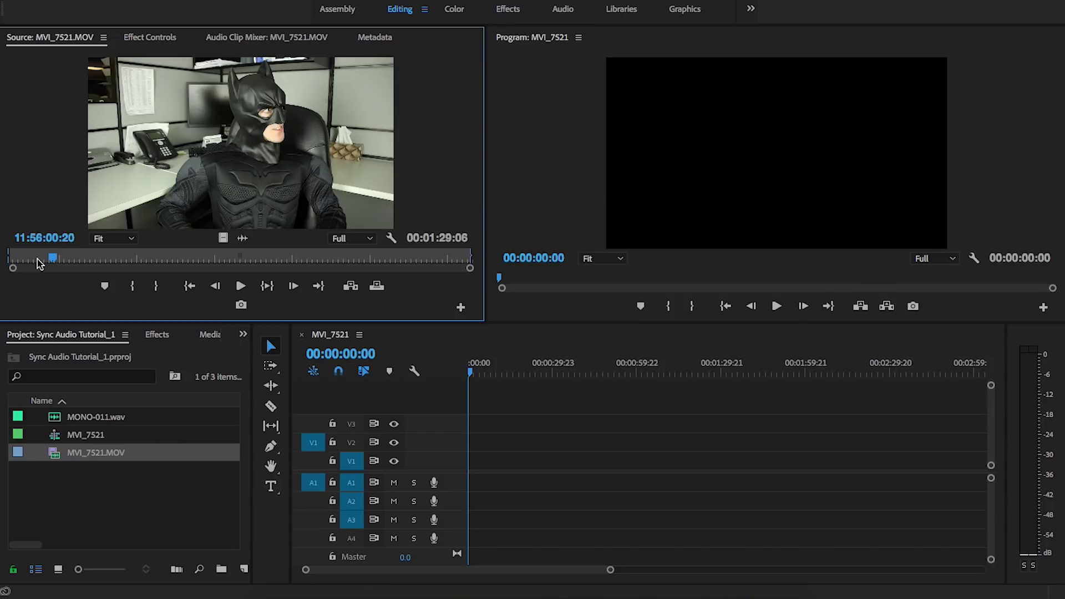
{"action": "left_click_drag", "start_coordinate": [45, 259], "coordinate": [13, 259]}
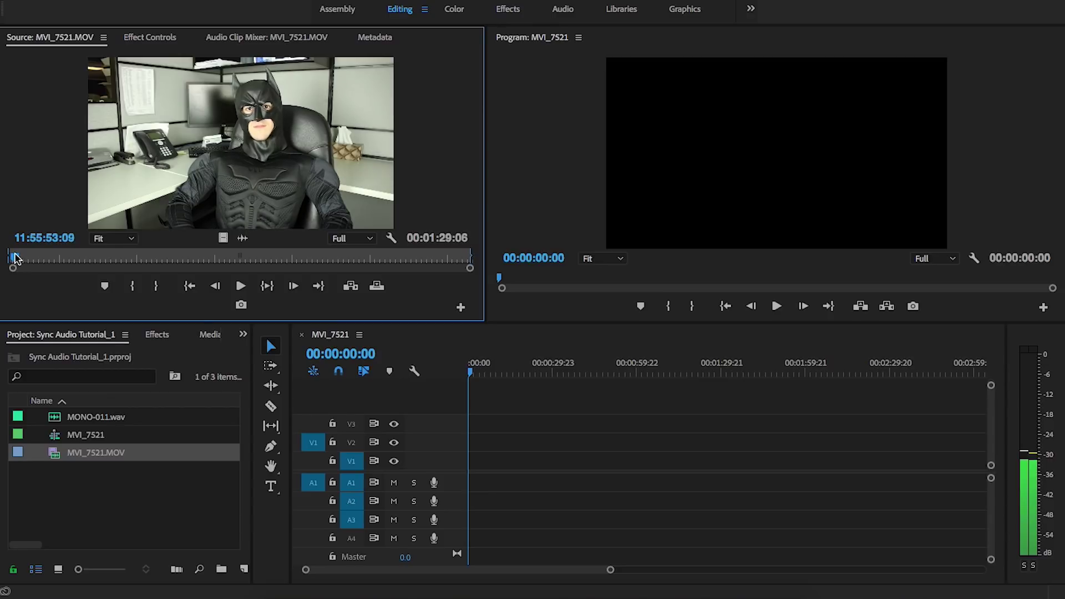
{"action": "left_click_drag", "start_coordinate": [14, 259], "coordinate": [23, 257]}
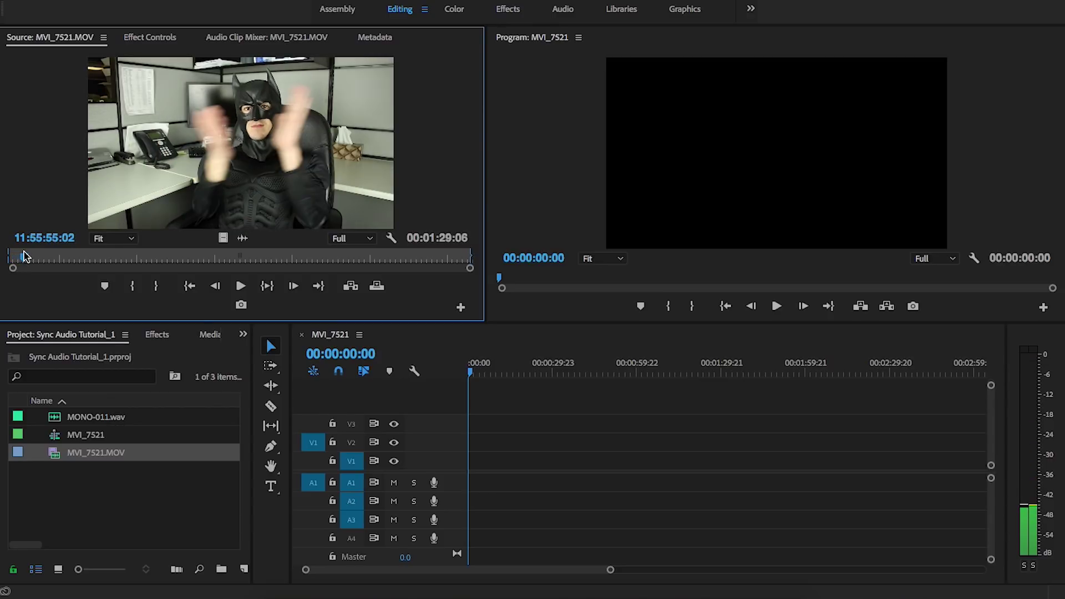
{"action": "left_click_drag", "start_coordinate": [22, 257], "coordinate": [26, 256]}
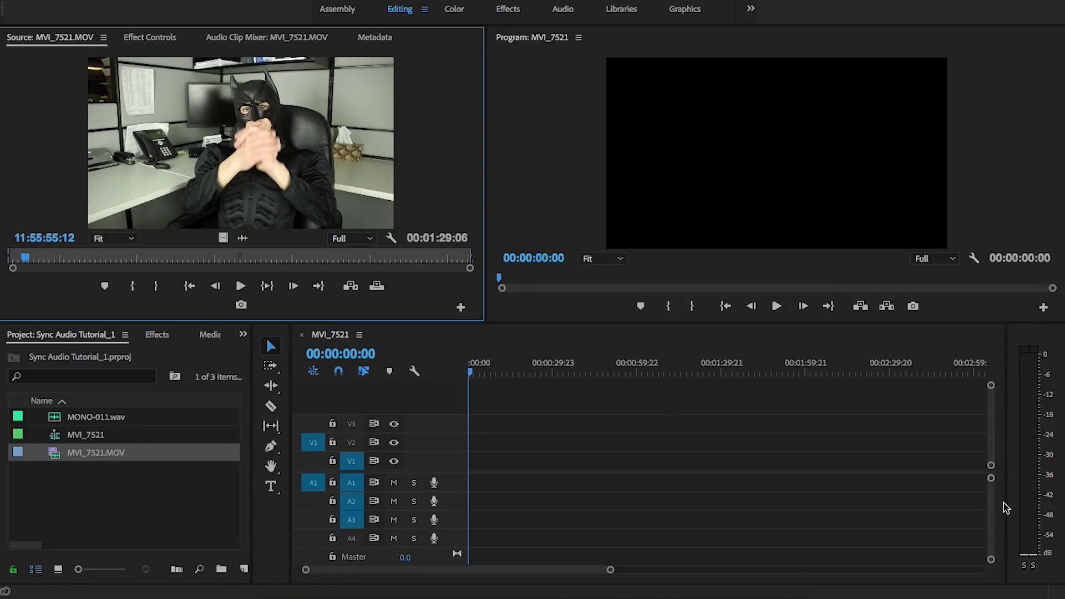
Frame-step onto the exact clap frame, set an In point, and load MONO-011.wav
{"action": "key", "text": "Right"}
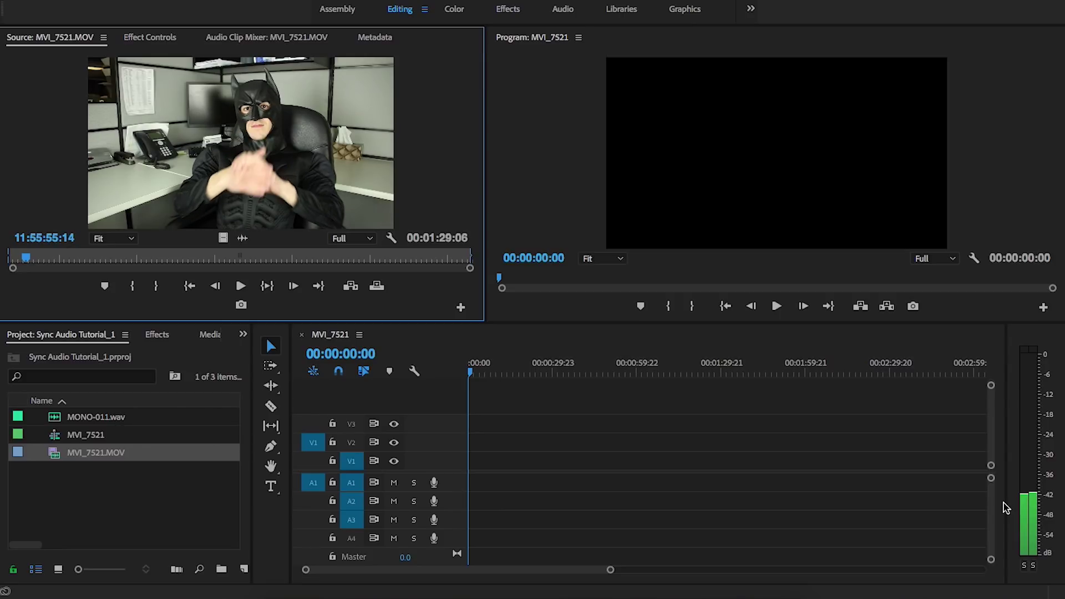
{"action": "key", "text": "Right"}
{"action": "key", "text": "Left"}
{"action": "key", "text": "Left"}
{"action": "key", "text": "Left"}
{"action": "key", "text": "Left"}
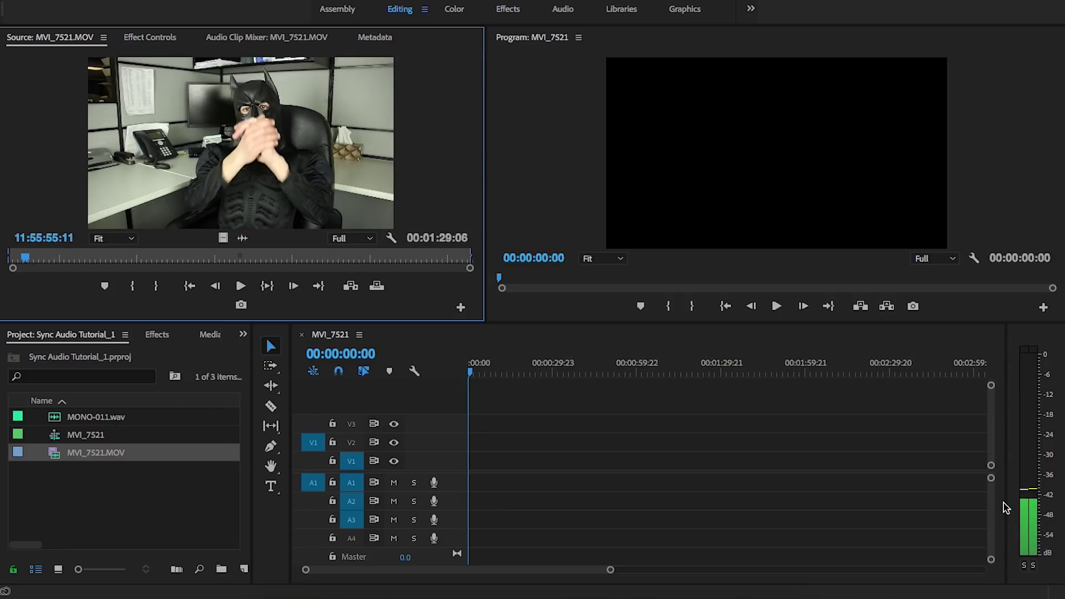
{"action": "key", "text": "Left"}
{"action": "key", "text": "Left"}
{"action": "key", "text": "Left"}
{"action": "key", "text": "Left"}
{"action": "key", "text": "Left"}
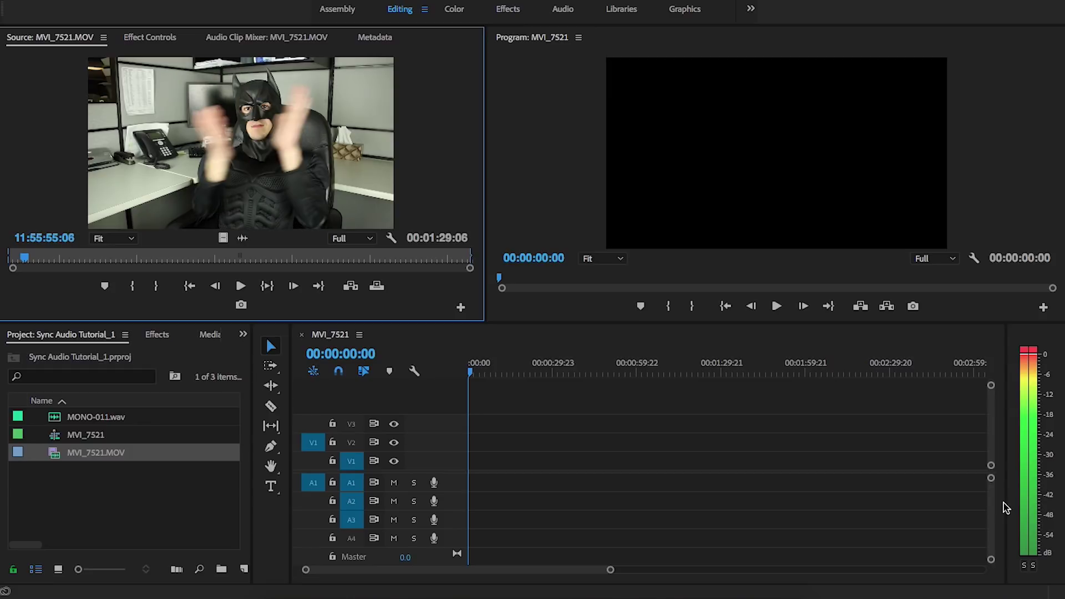
{"action": "key", "text": "Right"}
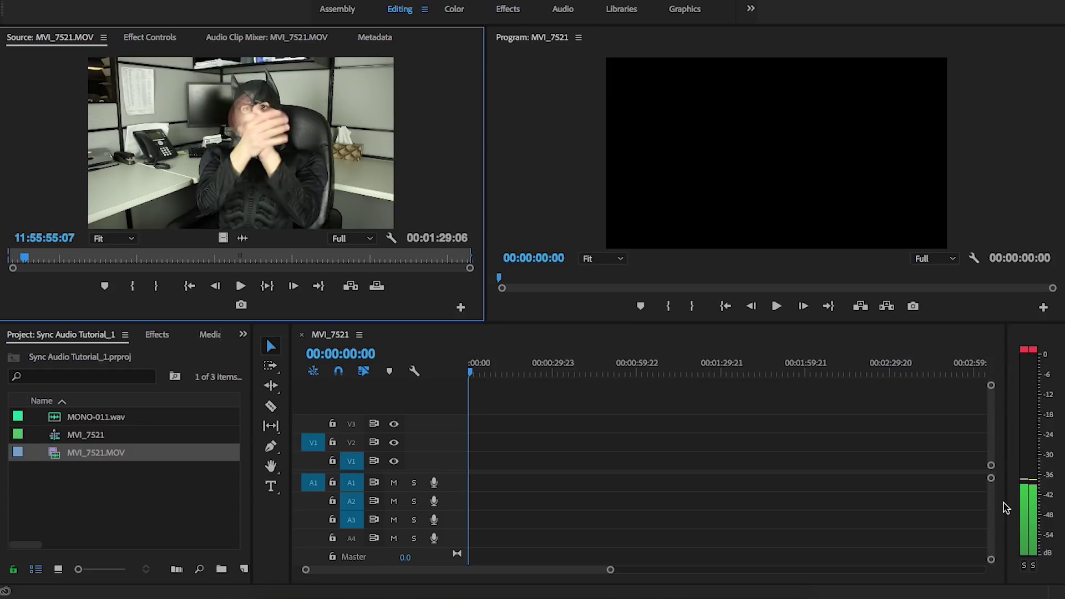
{"action": "key", "text": "i"}
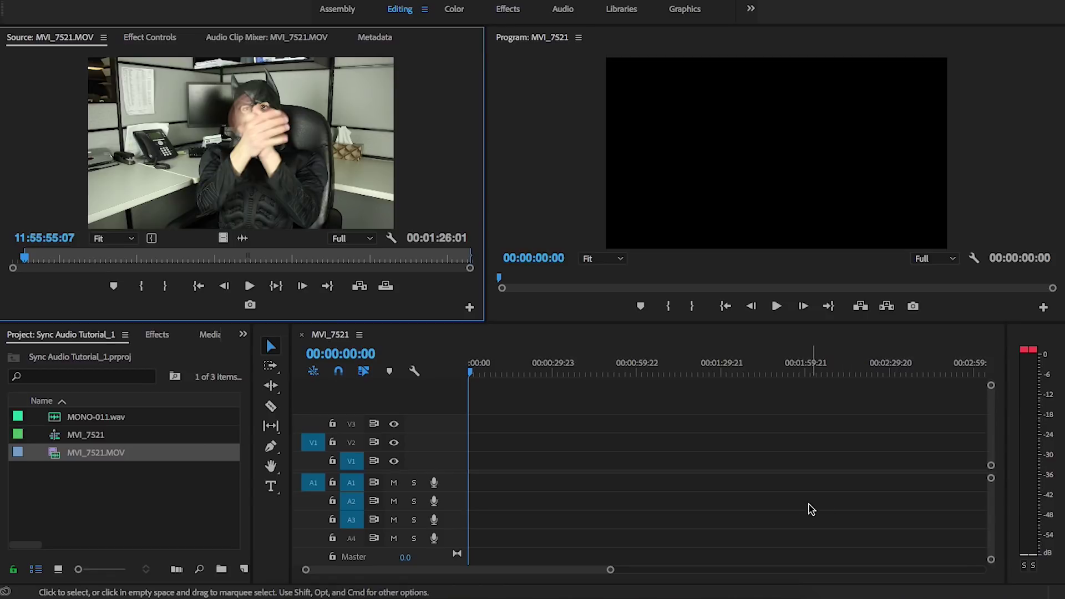
{"action": "double_click", "coordinate": [105, 420]}
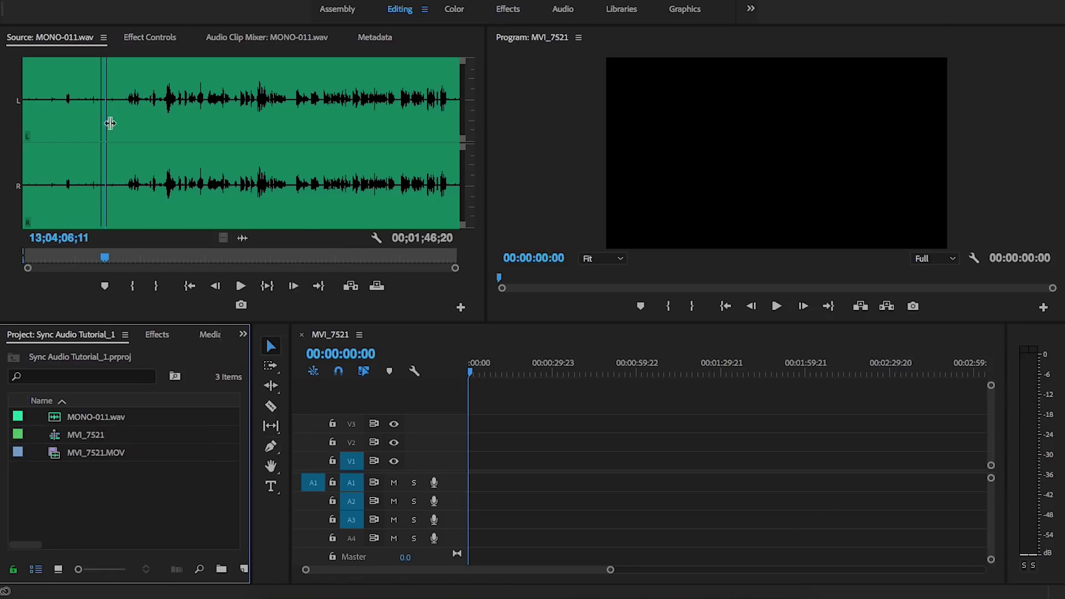
Zoom MONO-011.wav's waveform to the clap spike, set an In point there, and mute A1
{"action": "left_click", "coordinate": [85, 130]}
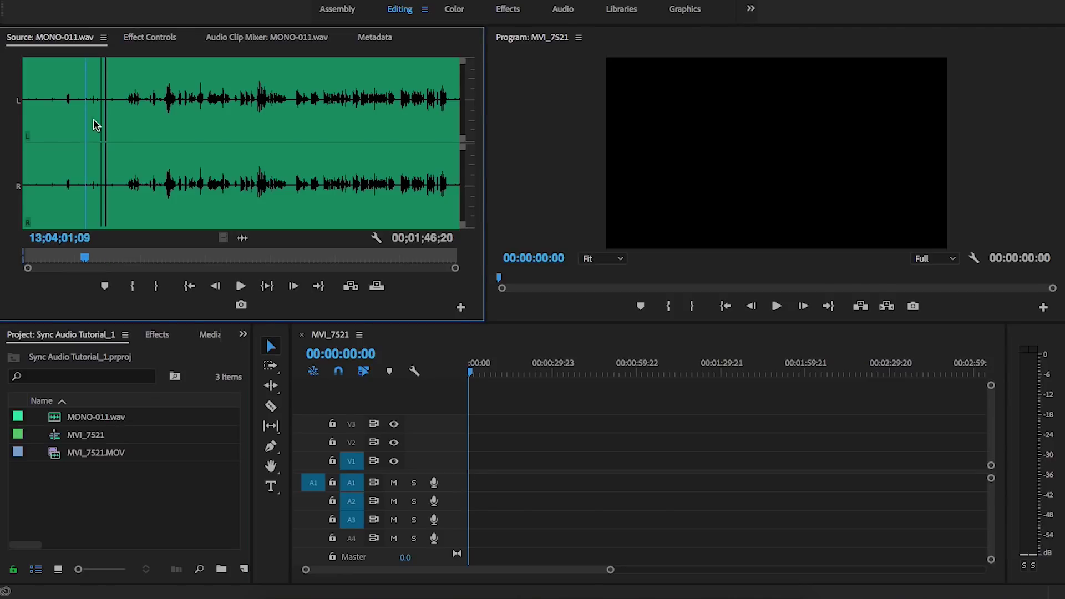
{"action": "left_click_drag", "start_coordinate": [95, 124], "coordinate": [106, 119]}
{"action": "left_click_drag", "start_coordinate": [455, 270], "coordinate": [241, 268]}
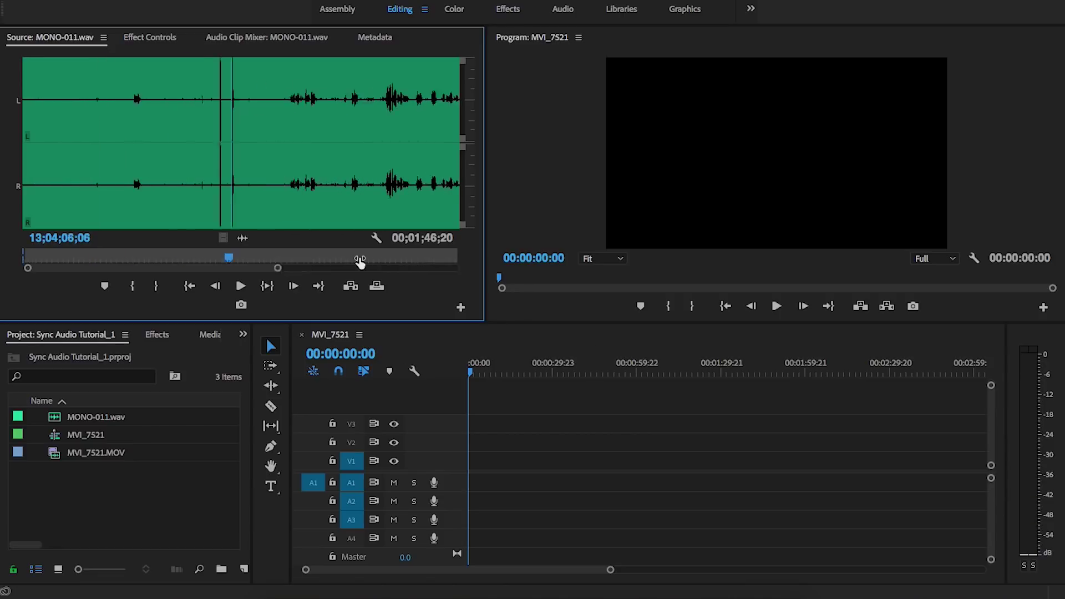
{"action": "left_click_drag", "start_coordinate": [47, 269], "coordinate": [118, 269]}
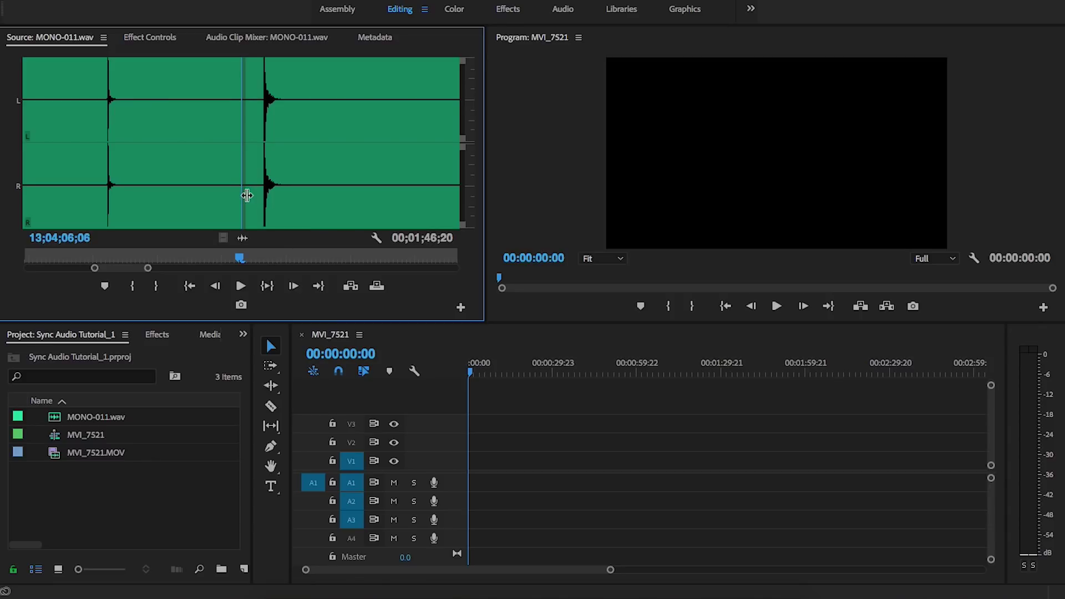
{"action": "key", "text": "Right"}
{"action": "key", "text": "Right"}
{"action": "key", "text": "Right"}
{"action": "key", "text": "Right"}
{"action": "key", "text": "Right"}
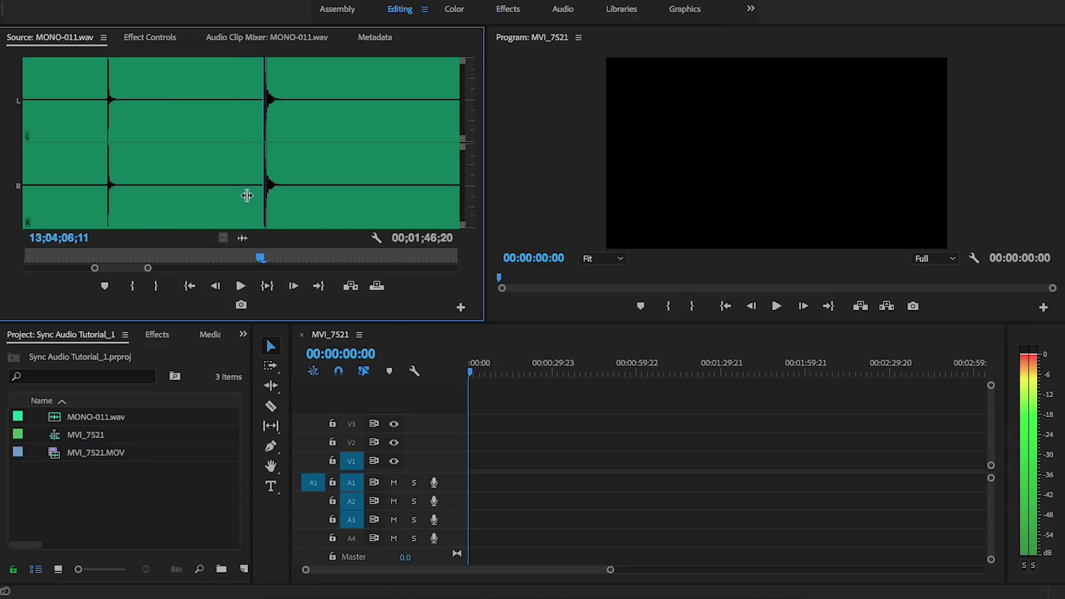
{"action": "key", "text": "i"}
{"action": "left_click", "coordinate": [131, 497]}
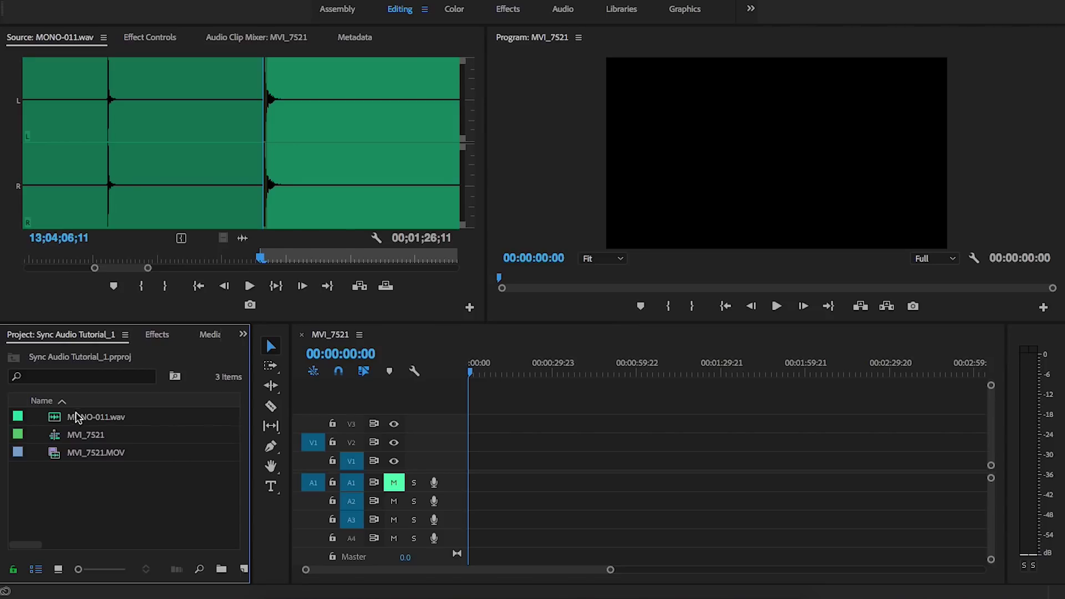
Stack MVI_7521.MOV on V1/A1 and MONO-011.wav on A2 at 00:00, then play eight seconds
{"action": "left_click_drag", "start_coordinate": [86, 451], "coordinate": [482, 460]}
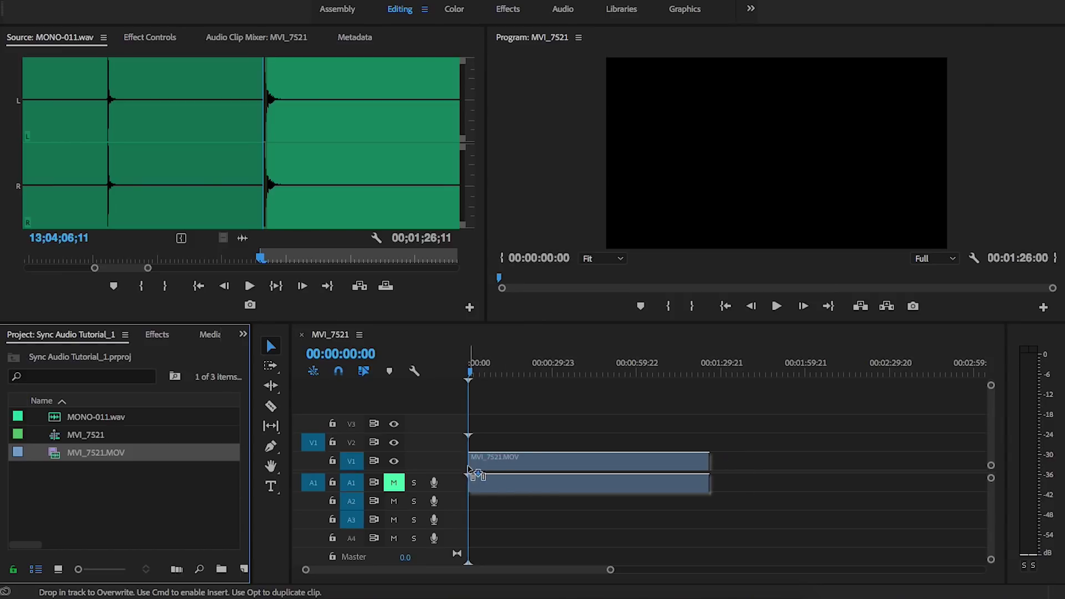
{"action": "left_click_drag", "start_coordinate": [113, 417], "coordinate": [464, 502]}
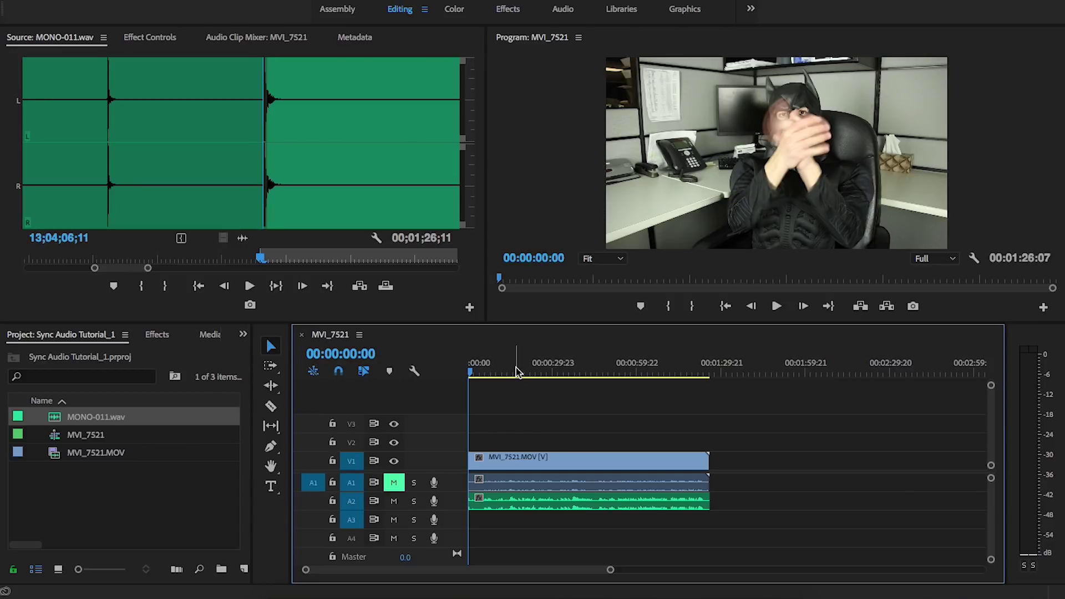
{"action": "key", "text": "space"}
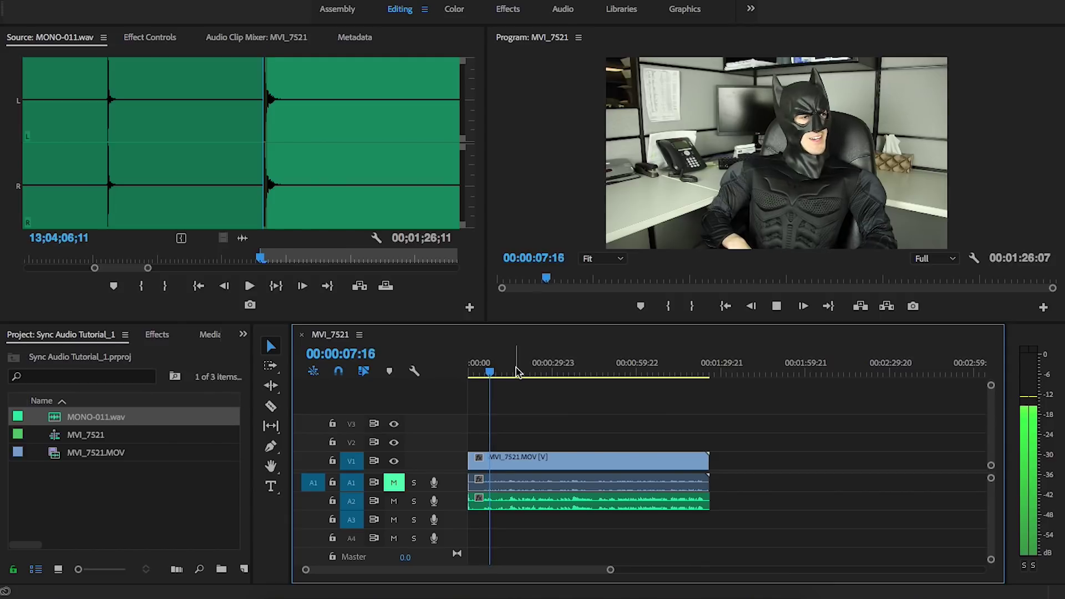
{"action": "key", "text": "space"}
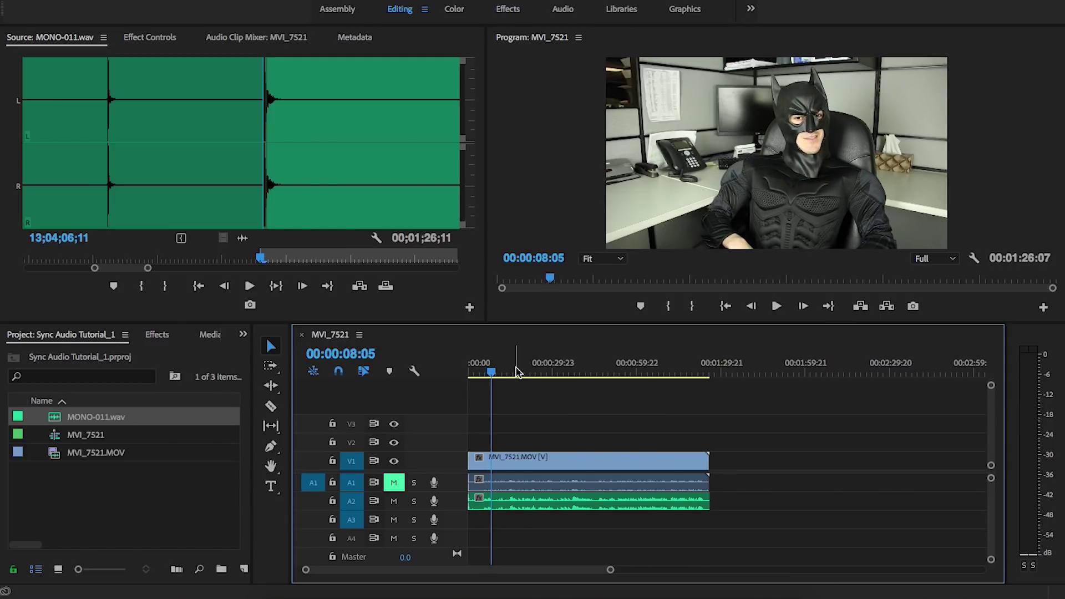
Unlink the MVI_7521 video from its camera audio on the timeline
{"action": "left_click", "coordinate": [648, 466]}
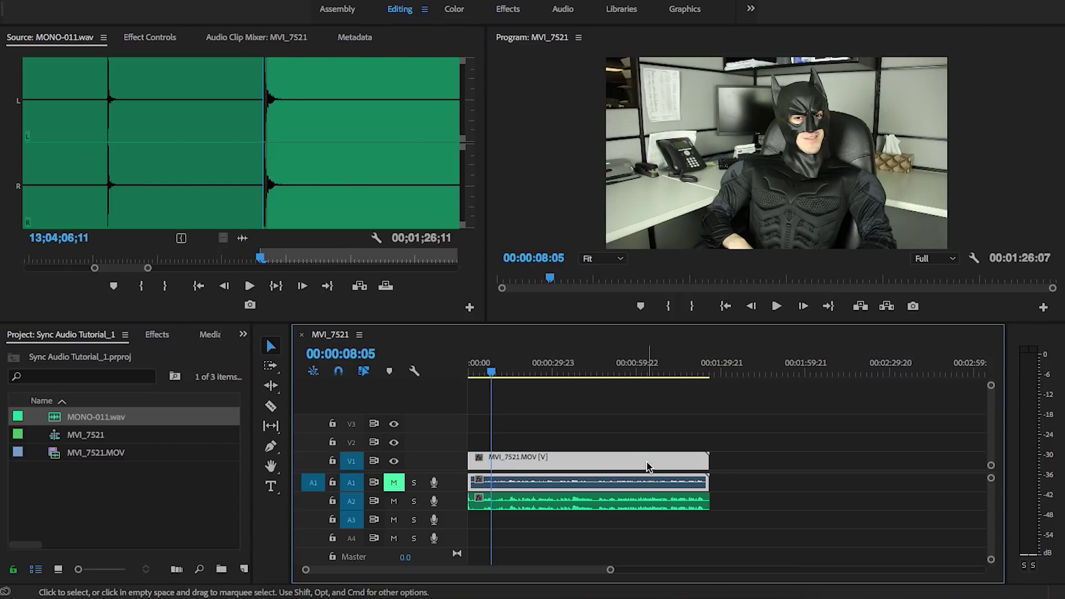
{"action": "right_click", "coordinate": [647, 465]}
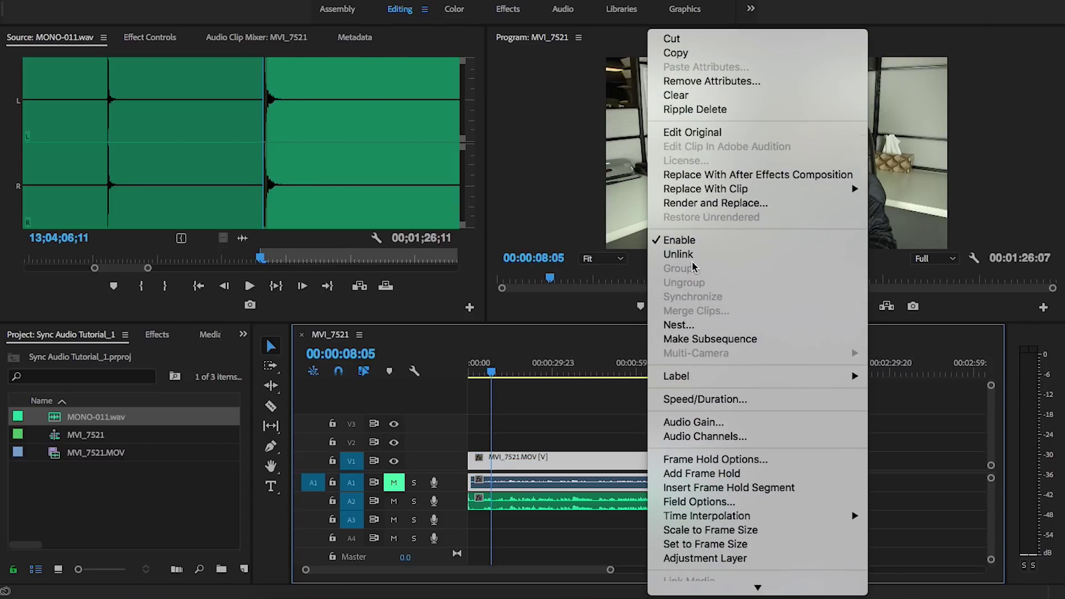
{"action": "left_click", "coordinate": [690, 255]}
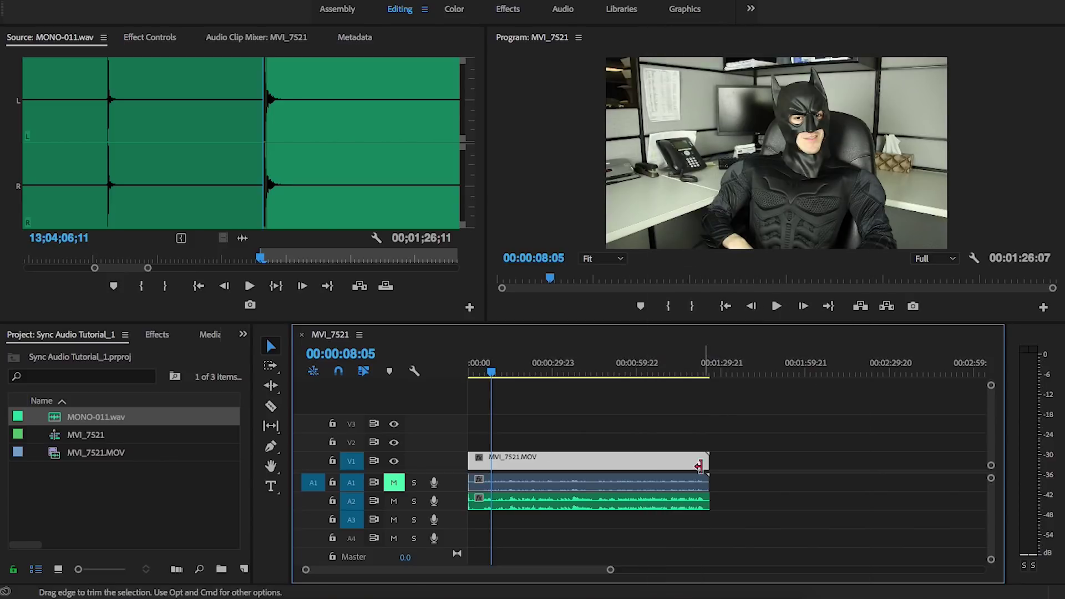
{"action": "left_click", "coordinate": [659, 489]}
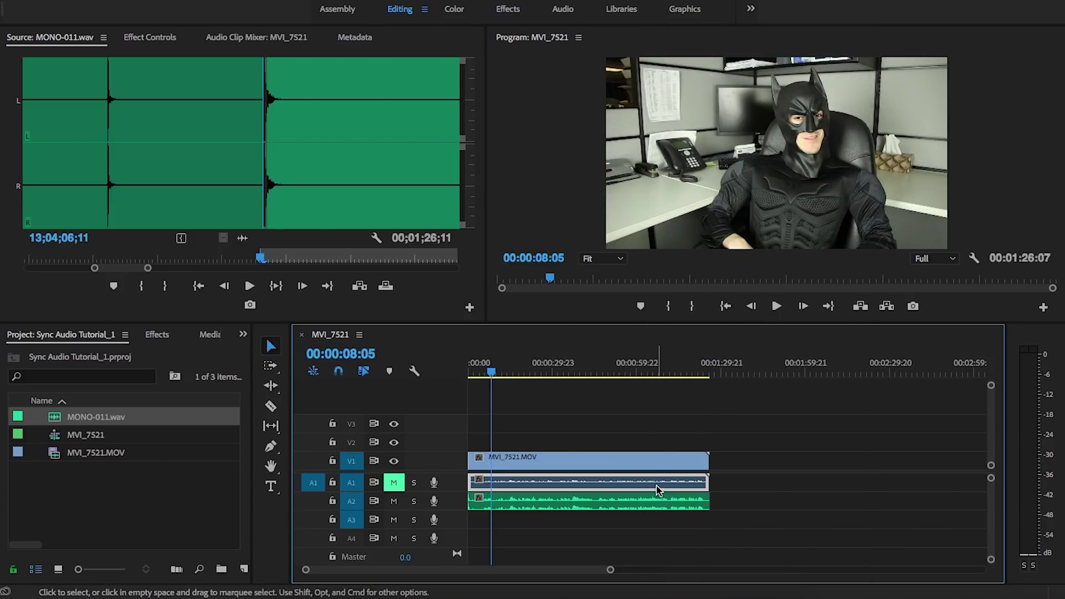
{"action": "left_click", "coordinate": [649, 463]}
{"action": "left_click", "coordinate": [645, 489]}
{"action": "left_click", "coordinate": [619, 465]}
Delete the camera audio and move MONO-011.wav up from A2 onto A1
{"action": "left_click", "coordinate": [633, 494]}
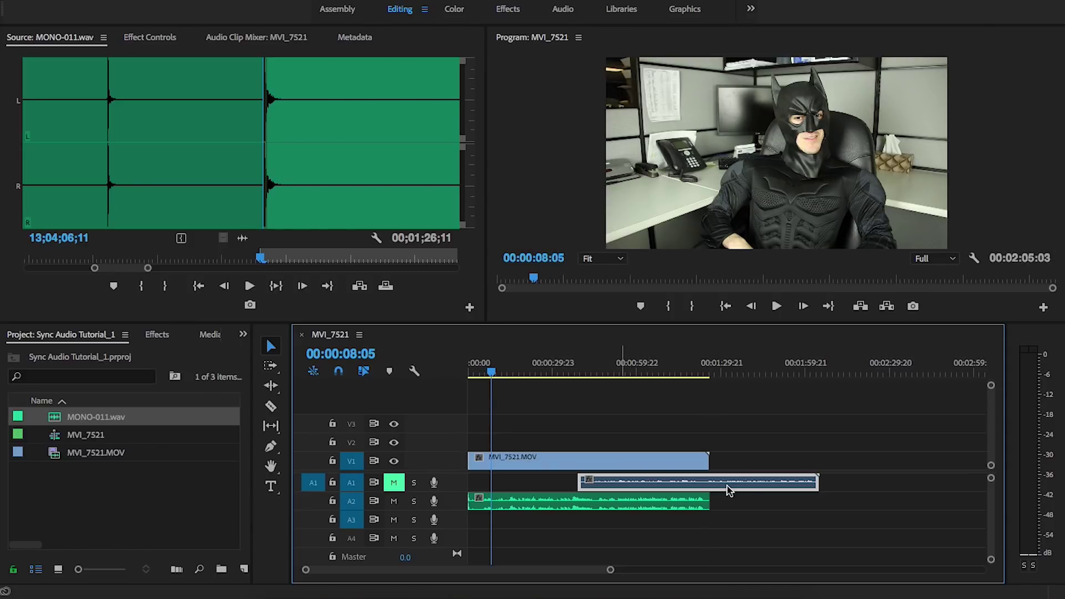
{"action": "key", "text": "Delete"}
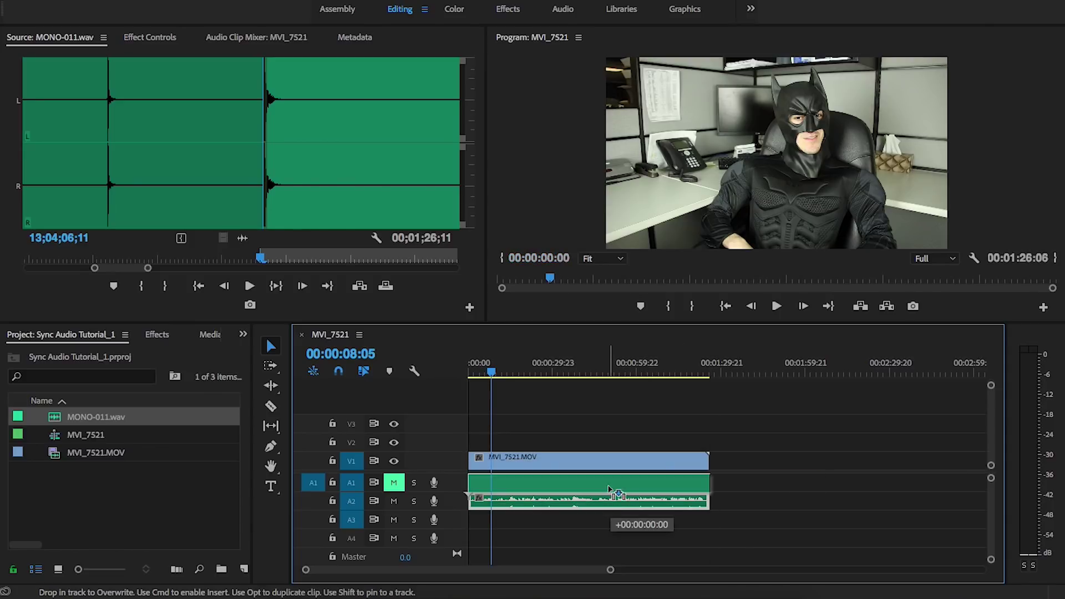
{"action": "left_click_drag", "start_coordinate": [612, 503], "coordinate": [612, 484]}
{"action": "left_click", "coordinate": [709, 516]}
Link the V1 video with the A1 WAV audio and drag them to confirm they move together
{"action": "left_click_drag", "start_coordinate": [700, 524], "coordinate": [630, 442]}
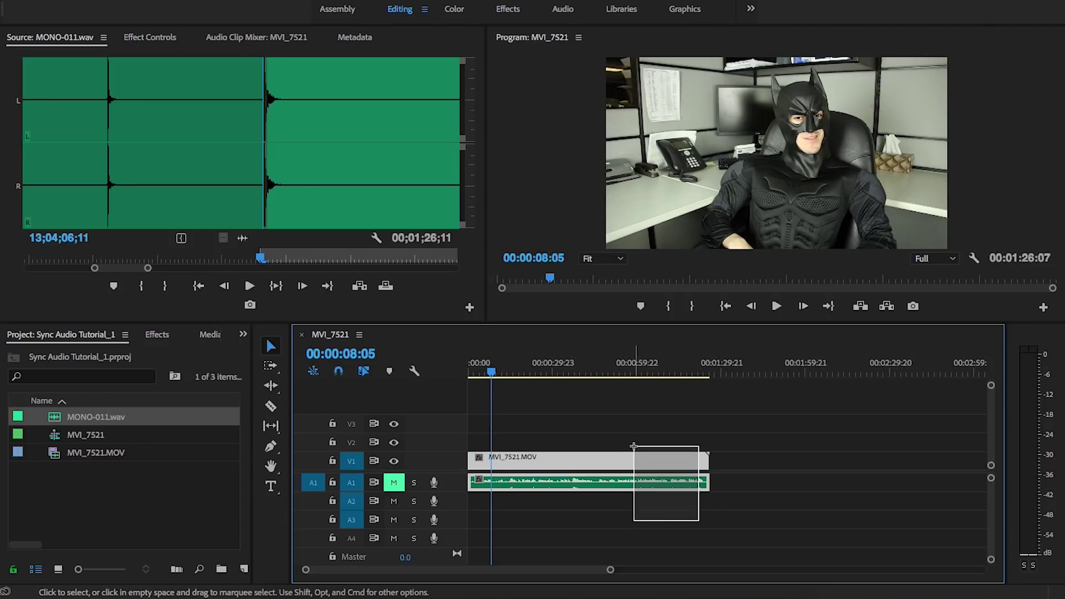
{"action": "right_click", "coordinate": [639, 457]}
{"action": "scroll", "coordinate": [662, 483], "scroll_direction": "down", "scroll_amount": 5}
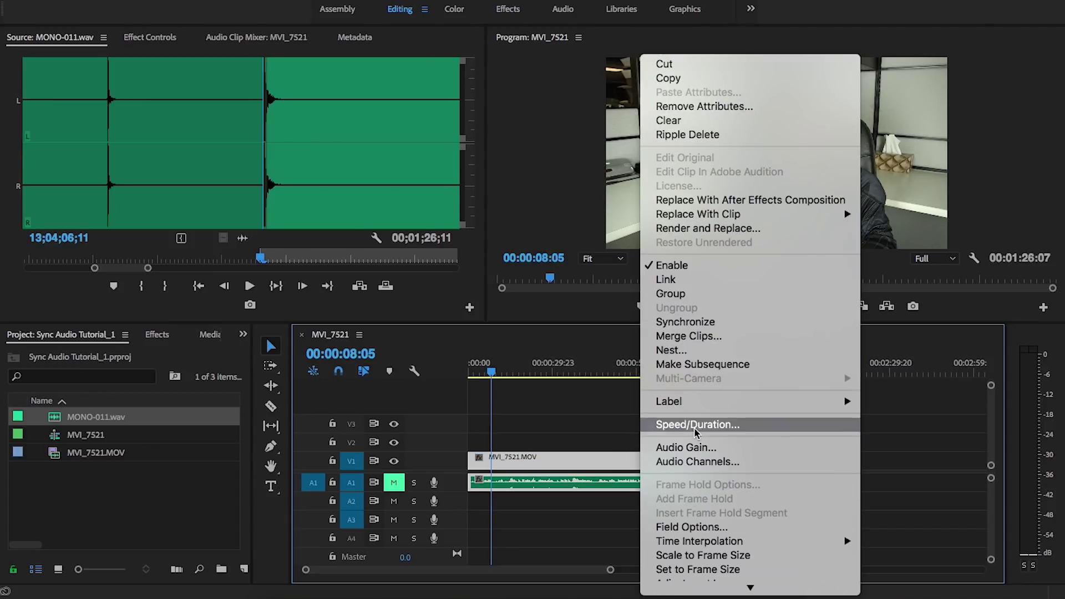
{"action": "left_click", "coordinate": [695, 285]}
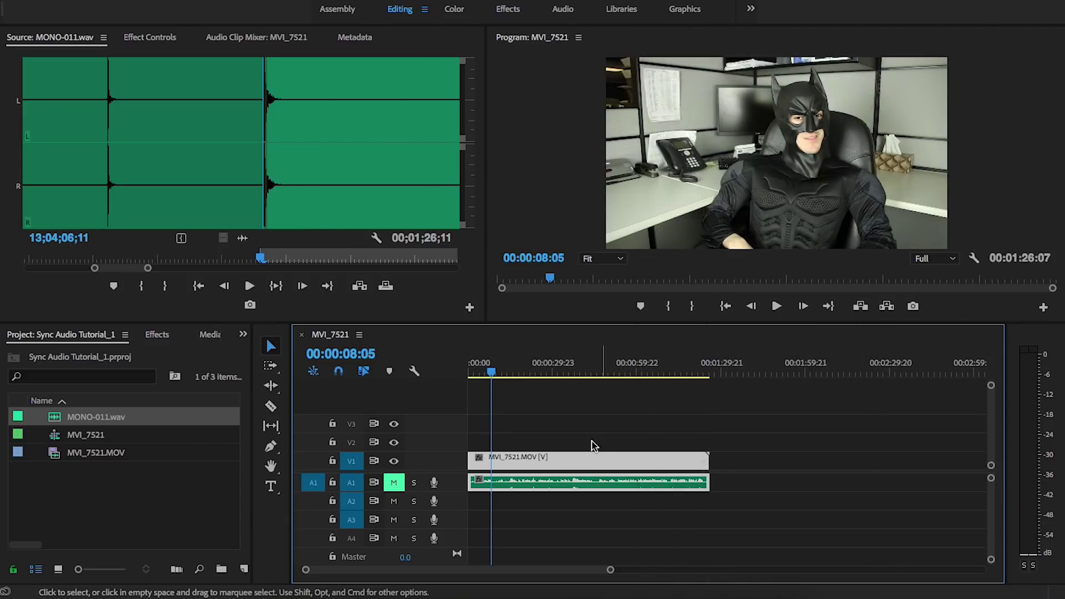
{"action": "mouse_move", "coordinate": [613, 471]}
{"action": "left_mouse_down"}
{"action": "mouse_move", "coordinate": [711, 466]}
{"action": "mouse_move", "coordinate": [653, 469]}
{"action": "left_mouse_up"}
{"action": "left_click_drag", "start_coordinate": [559, 368], "coordinate": [493, 374]}
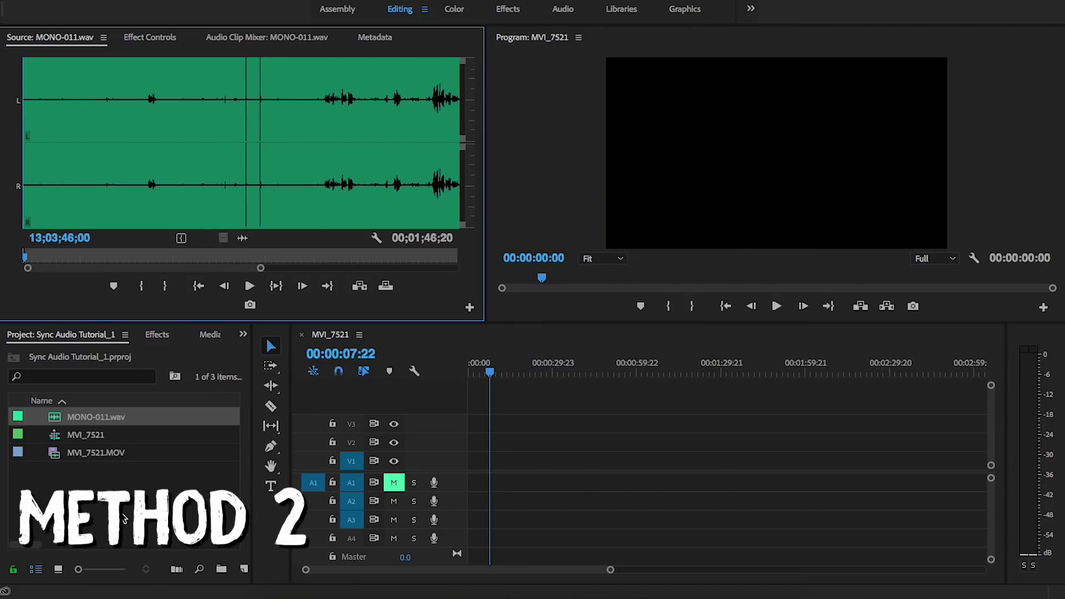
Add MVI_7521.MOV and MONO-011.wav to the timeline, enlarge A2, unmute camera audio, and preview
{"action": "left_click", "coordinate": [105, 480]}
{"action": "left_click_drag", "start_coordinate": [96, 455], "coordinate": [516, 485]}
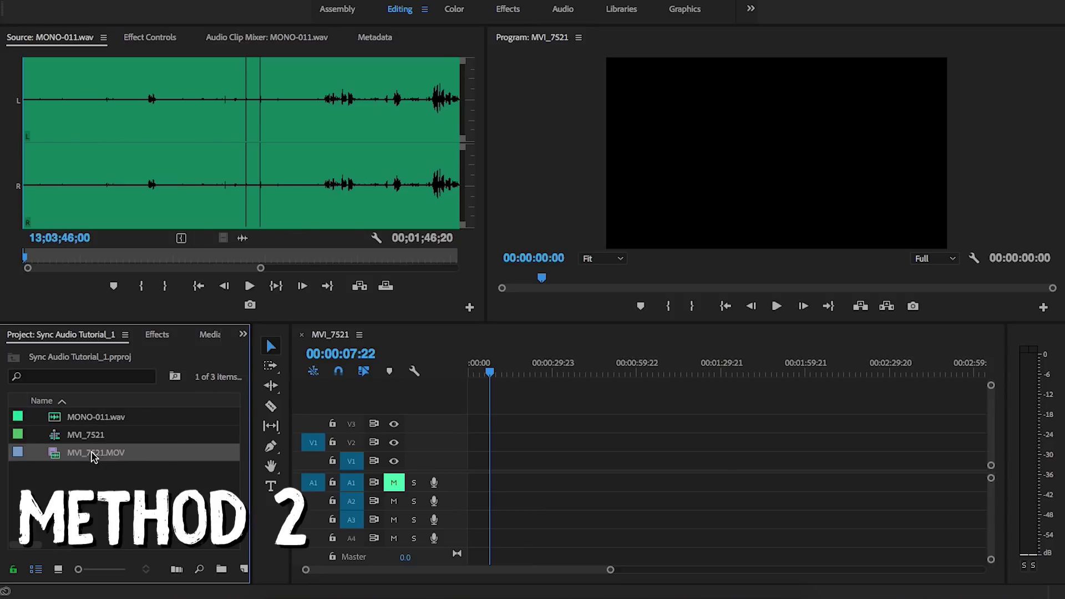
{"action": "left_click_drag", "start_coordinate": [106, 416], "coordinate": [525, 516]}
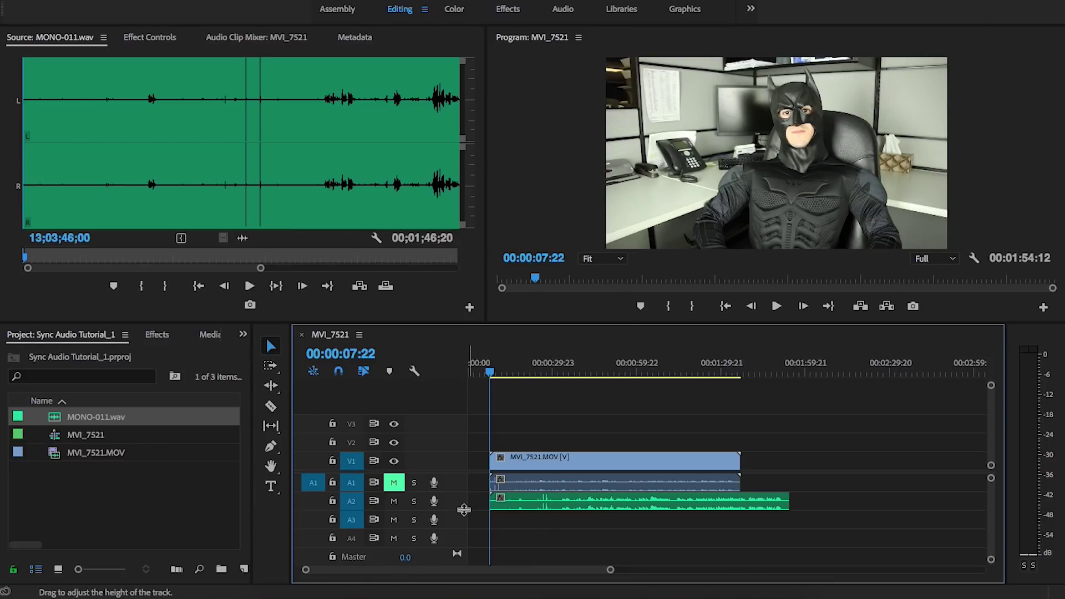
{"action": "left_click_drag", "start_coordinate": [465, 510], "coordinate": [464, 535]}
{"action": "left_click_drag", "start_coordinate": [548, 373], "coordinate": [551, 378]}
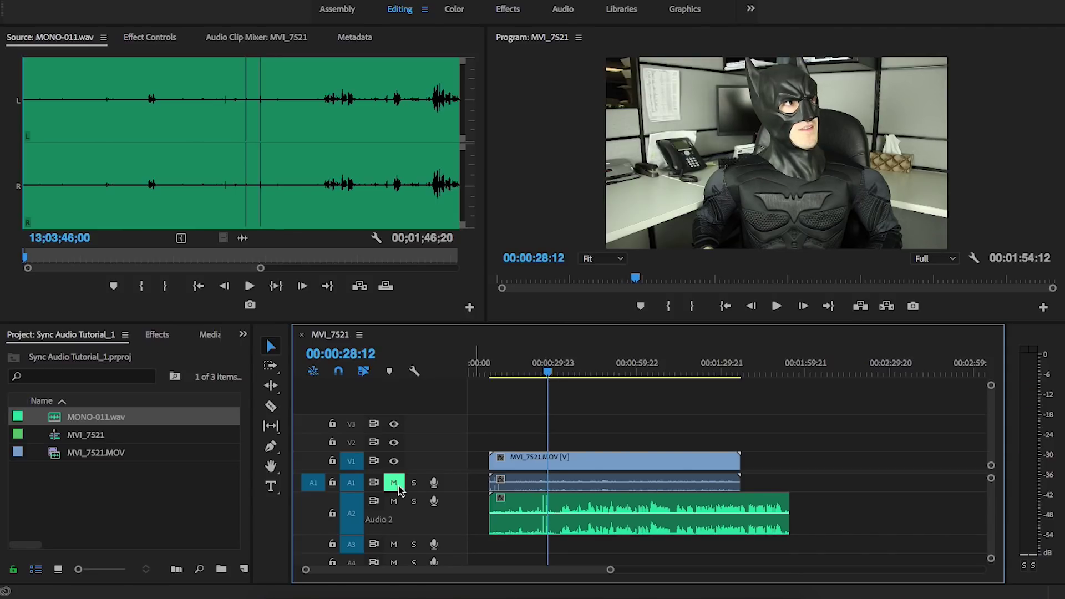
{"action": "left_click", "coordinate": [394, 483]}
{"action": "left_click_drag", "start_coordinate": [528, 371], "coordinate": [496, 365]}
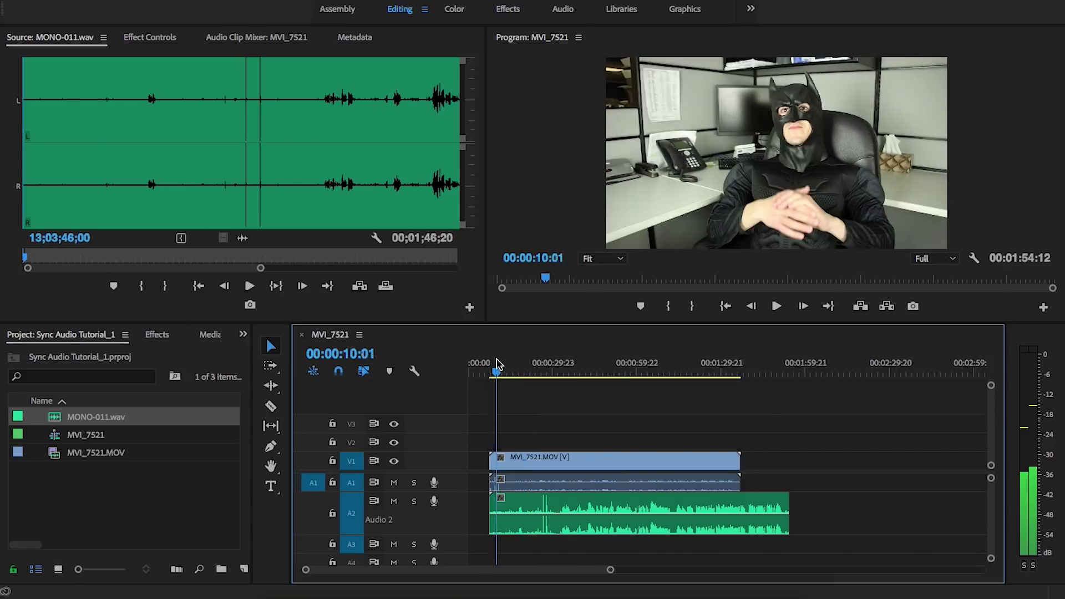
{"action": "key", "text": "space"}
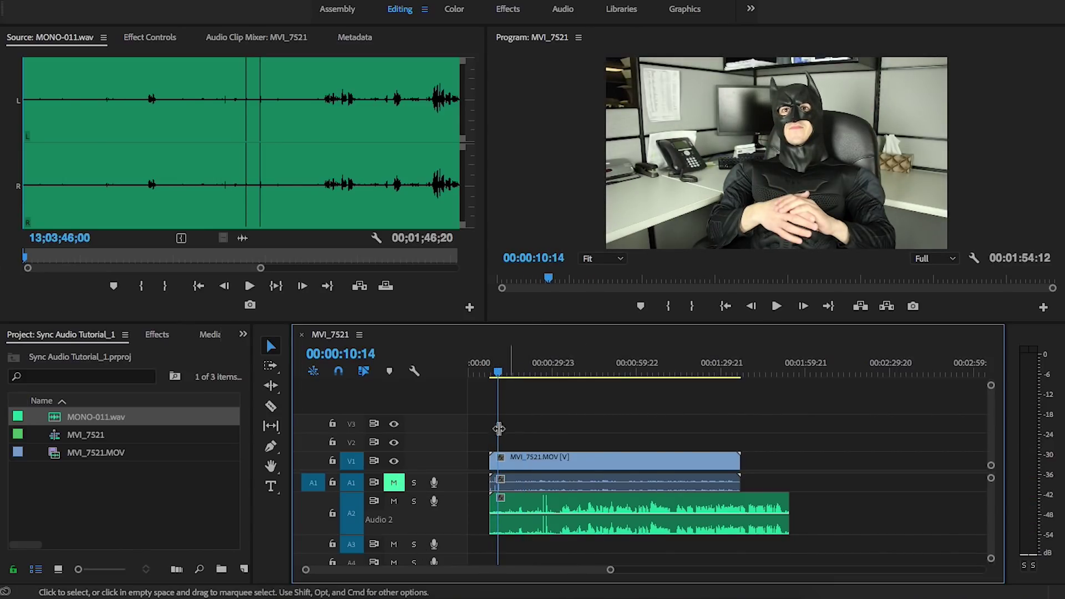
Select the video and both audio clips and choose Synchronize
{"action": "left_click_drag", "start_coordinate": [590, 413], "coordinate": [661, 561]}
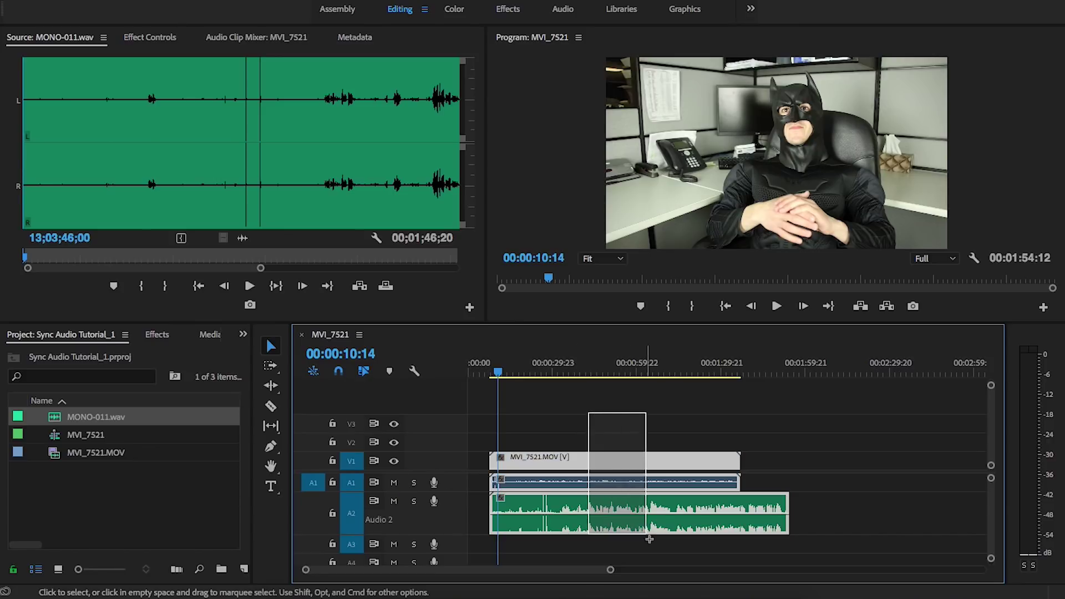
{"action": "right_click", "coordinate": [643, 518]}
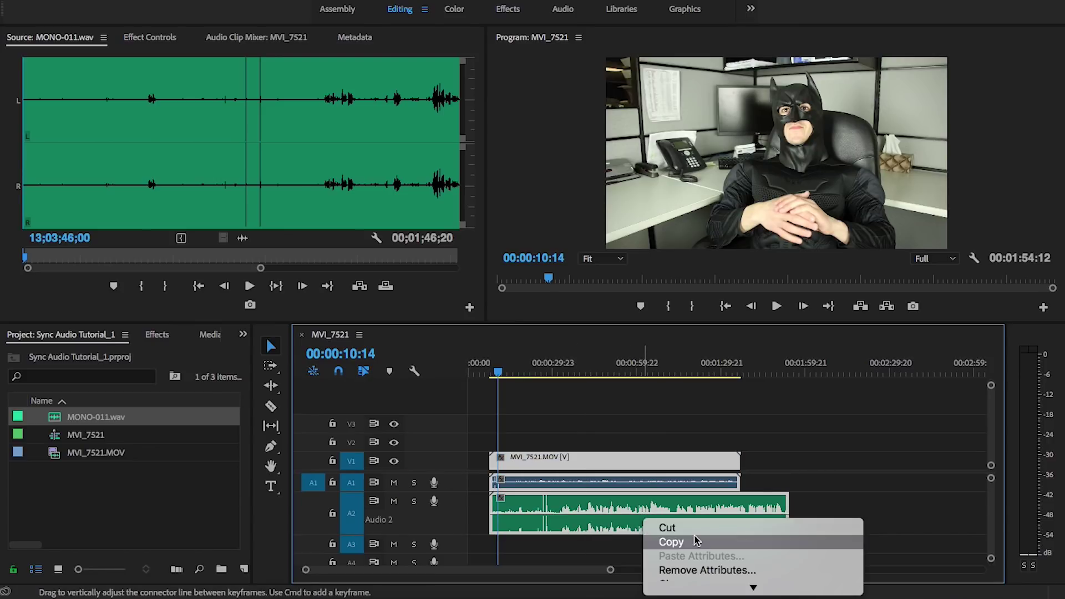
{"action": "scroll", "coordinate": [695, 541], "scroll_direction": "down", "scroll_amount": 1}
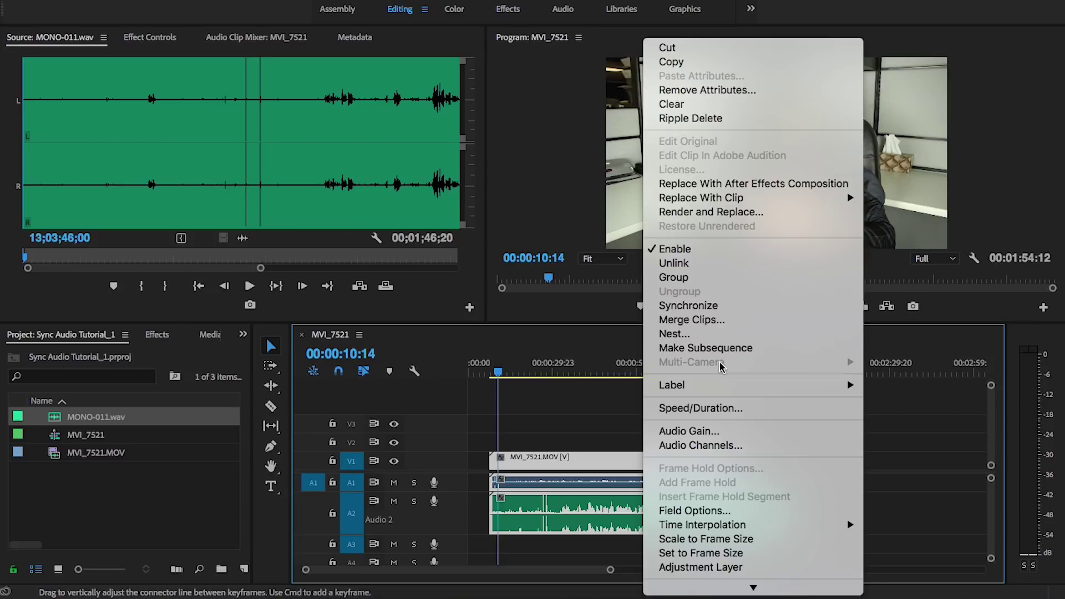
{"action": "left_click", "coordinate": [717, 306]}
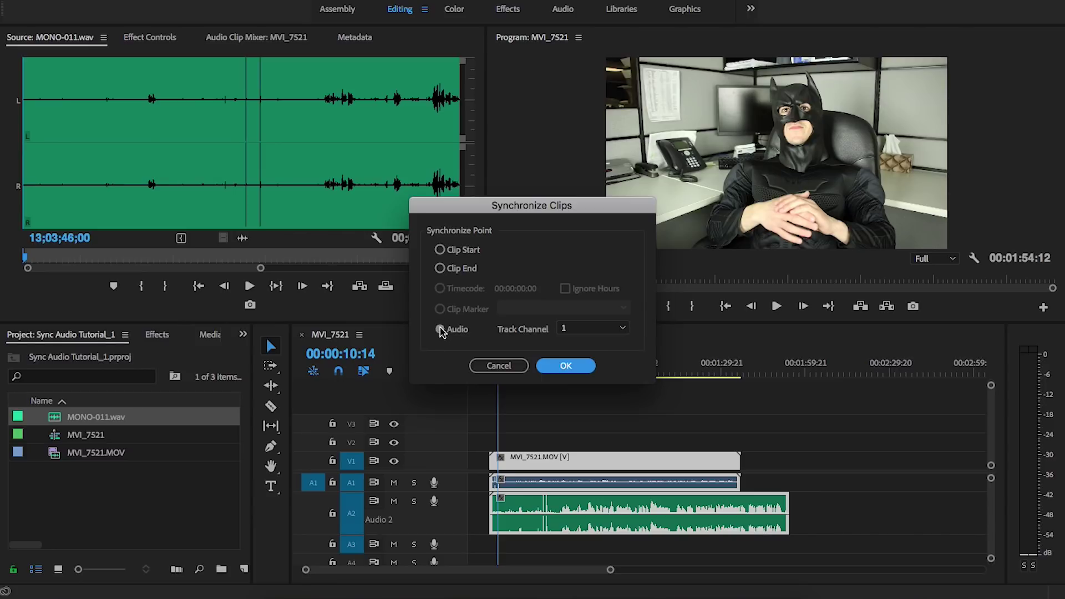
Apply audio-based synchronization and trim the WAV's extra start to match the video
{"action": "left_click", "coordinate": [564, 366]}
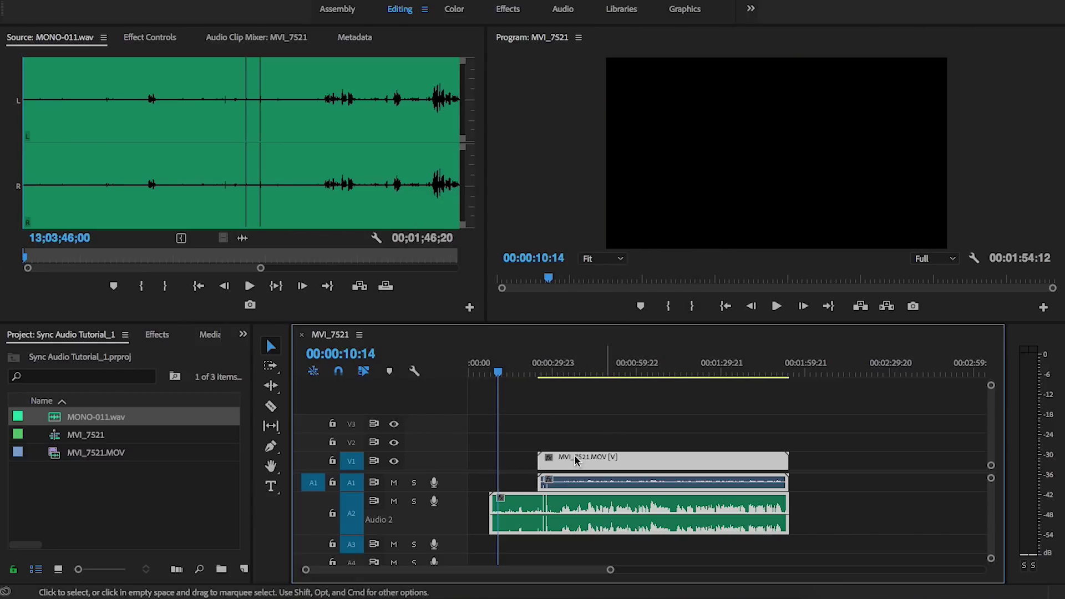
{"action": "left_click", "coordinate": [520, 470]}
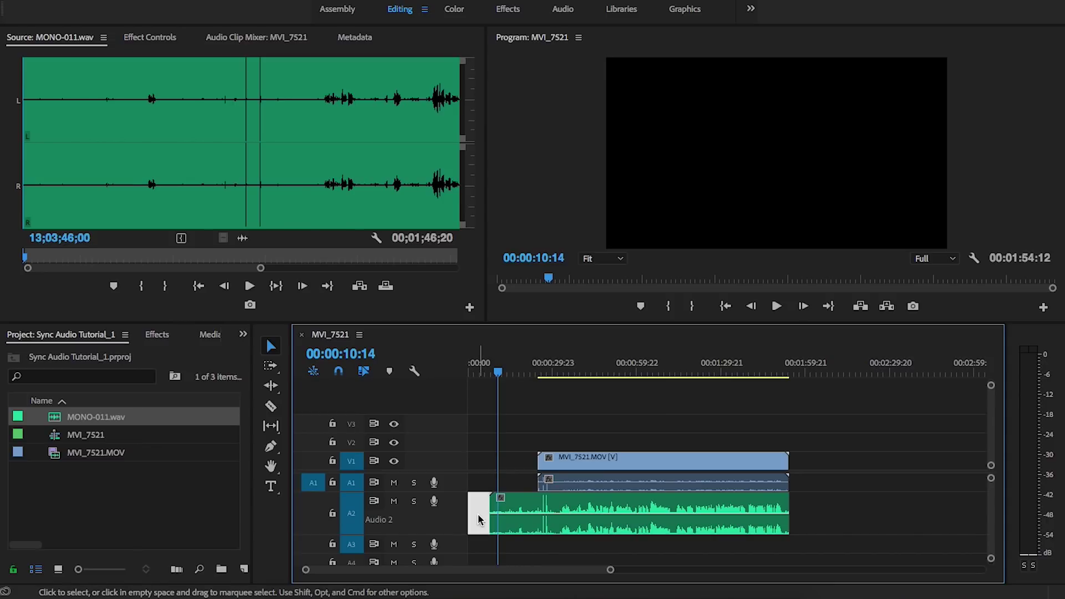
{"action": "left_click", "coordinate": [486, 523]}
{"action": "left_click_drag", "start_coordinate": [486, 523], "coordinate": [537, 523]}
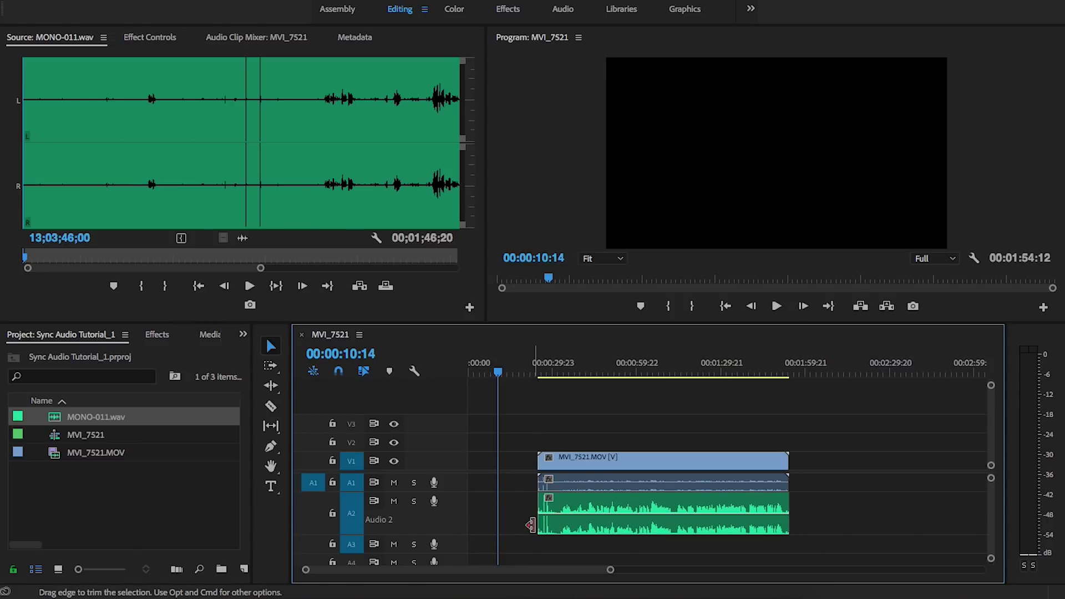
{"action": "left_click_drag", "start_coordinate": [592, 472], "coordinate": [637, 558]}
{"action": "left_click", "coordinate": [583, 432]}
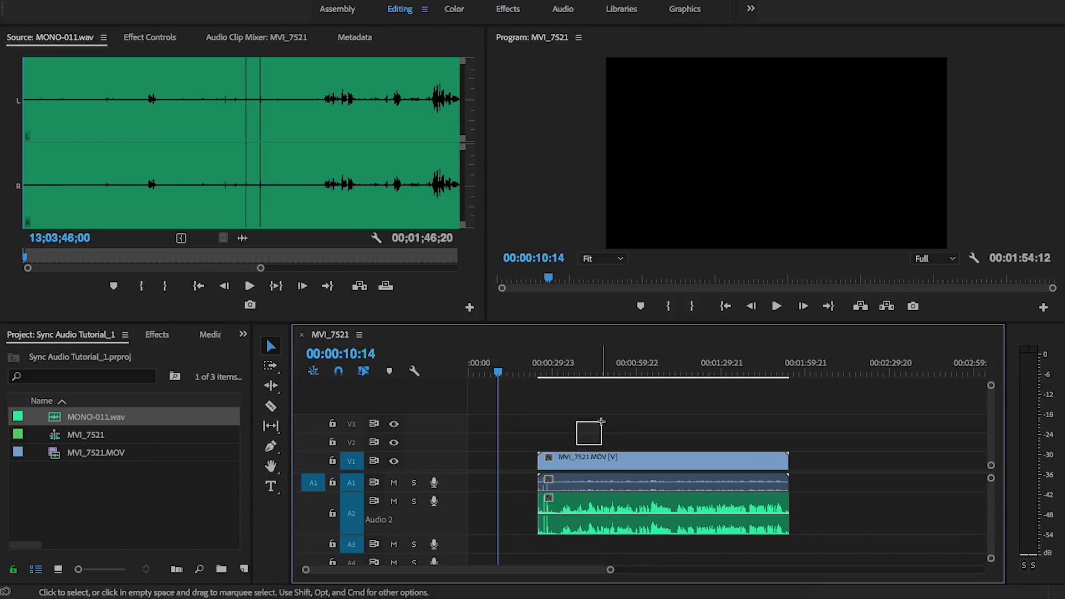
Unlink the video and drag the recorded audio onto A1 over the camera audio
{"action": "right_click", "coordinate": [725, 460]}
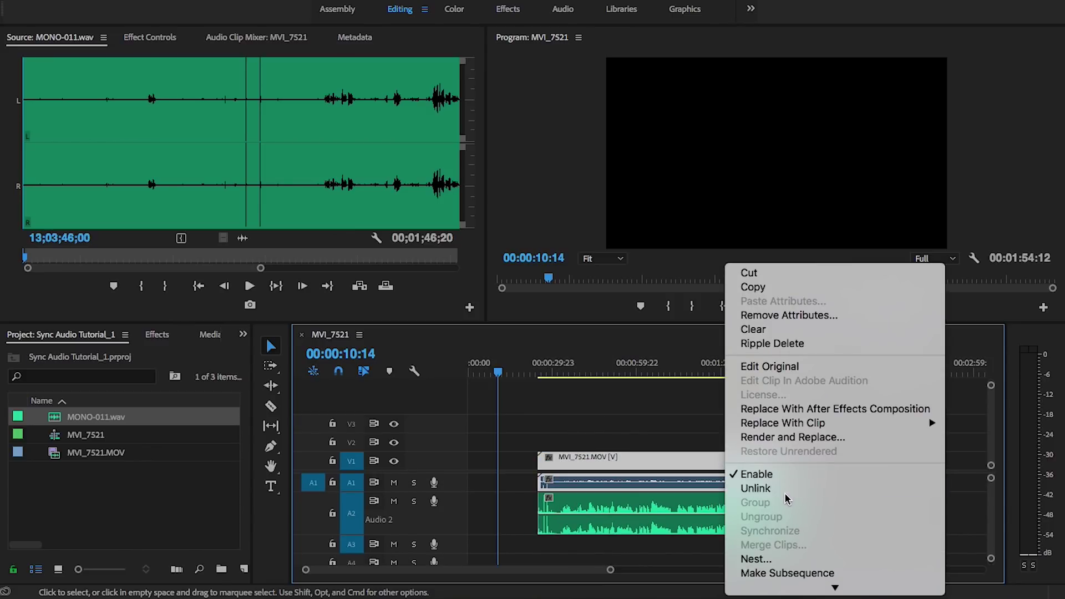
{"action": "left_click", "coordinate": [785, 491]}
{"action": "left_click", "coordinate": [745, 480]}
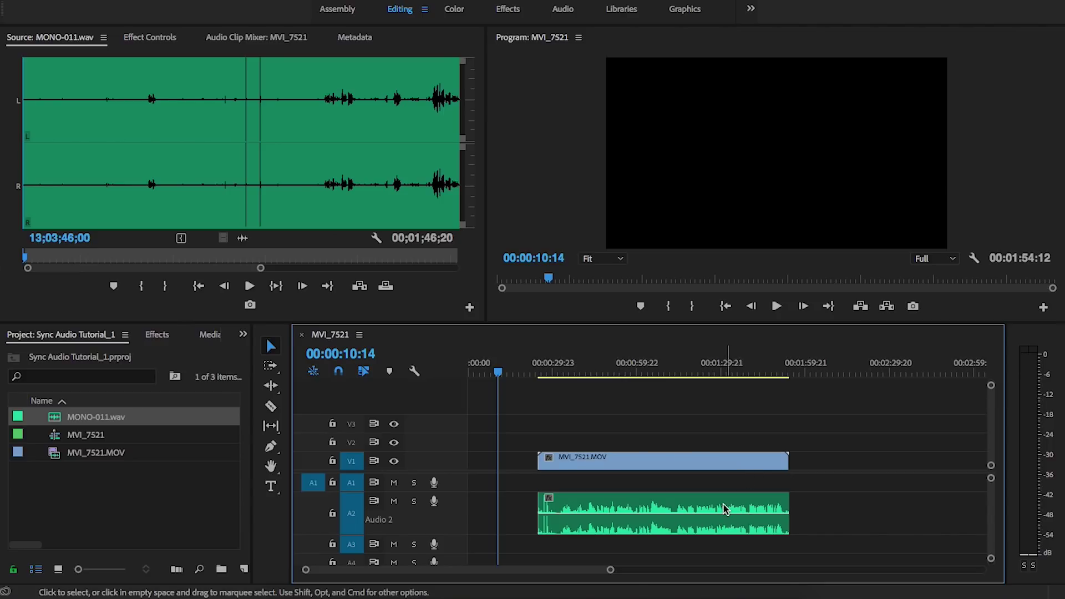
{"action": "left_click_drag", "start_coordinate": [725, 509], "coordinate": [725, 488]}
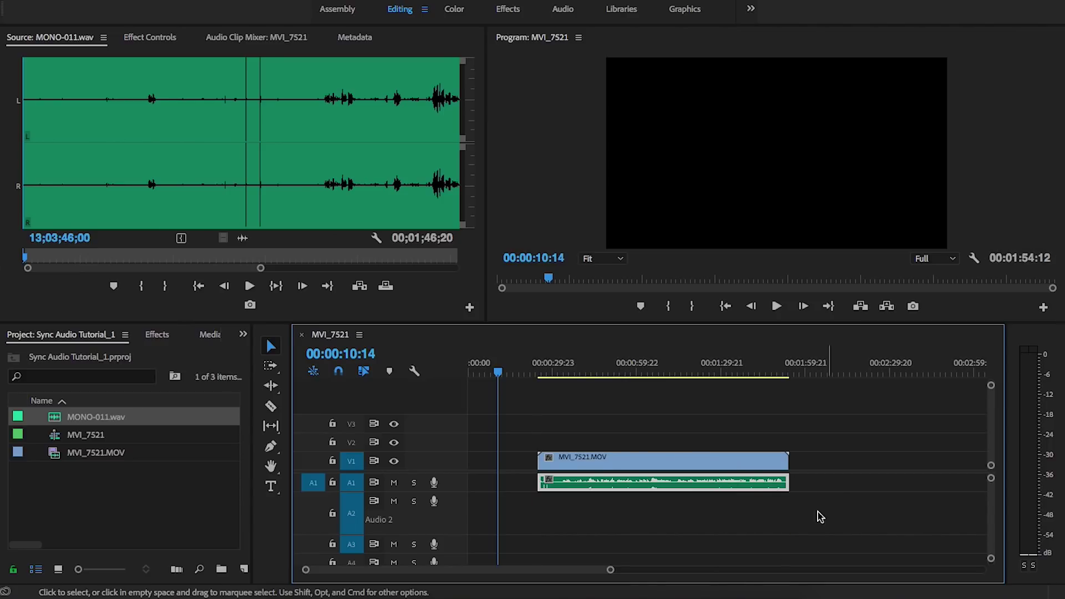
Link the video and WAV audio, shift them slightly earlier, and check the synced footage
{"action": "left_click_drag", "start_coordinate": [813, 515], "coordinate": [752, 460]}
{"action": "right_click", "coordinate": [752, 465]}
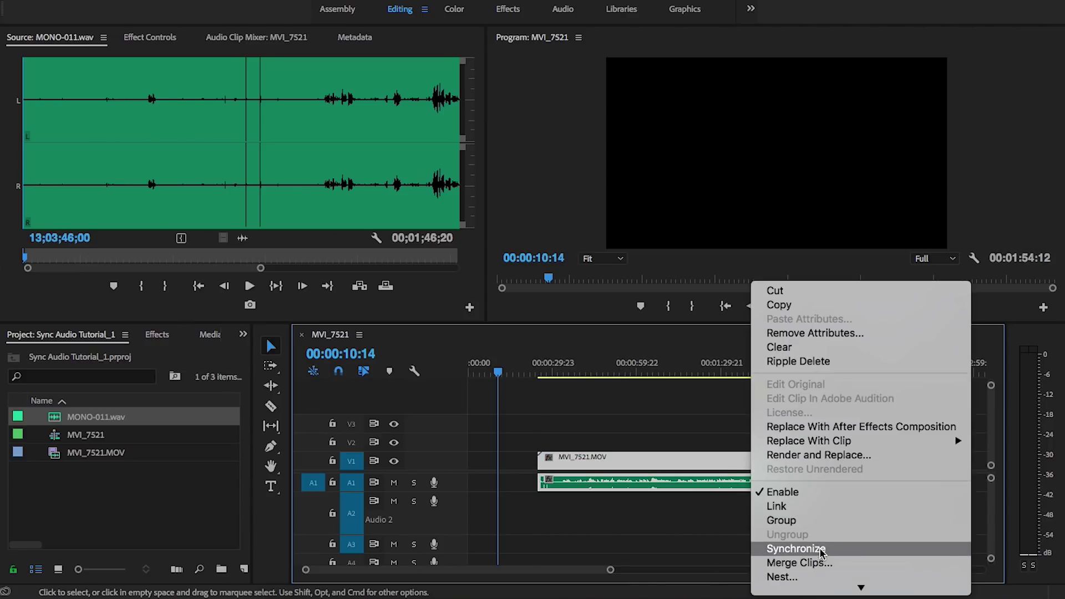
{"action": "left_click", "coordinate": [826, 435]}
{"action": "left_click_drag", "start_coordinate": [670, 465], "coordinate": [652, 455]}
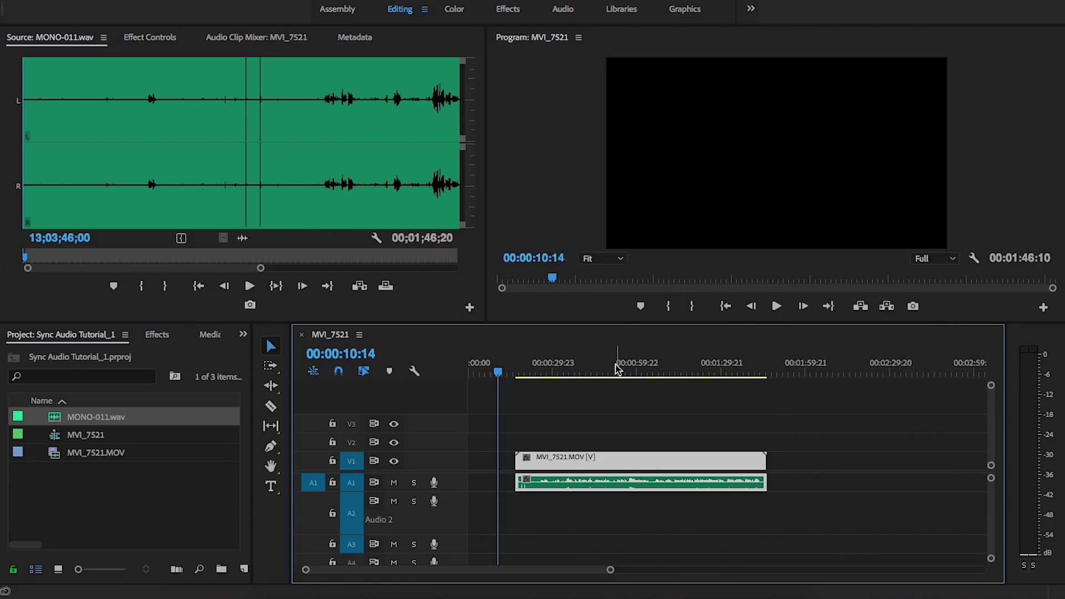
{"action": "mouse_move", "coordinate": [617, 369]}
{"action": "left_mouse_down"}
{"action": "mouse_move", "coordinate": [646, 367]}
{"action": "mouse_move", "coordinate": [608, 369]}
{"action": "left_mouse_up"}
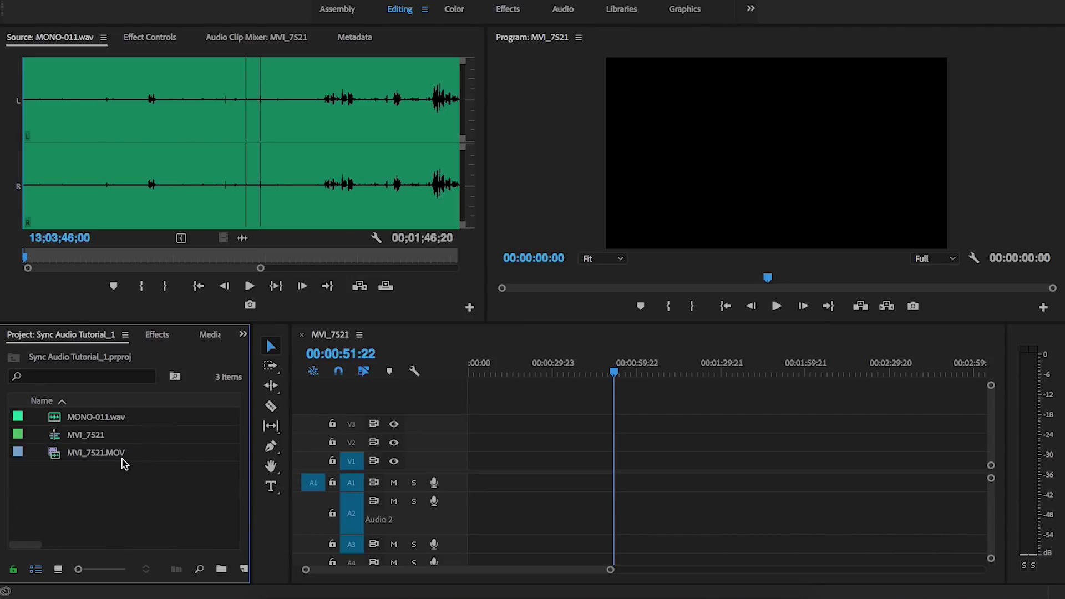
Merge MONO-011.wav and MVI_7521.MOV by Audio sync point into 'MVI_7521.MOV - Merged'
{"action": "left_click", "coordinate": [113, 456]}
{"action": "left_click", "coordinate": [104, 417]}
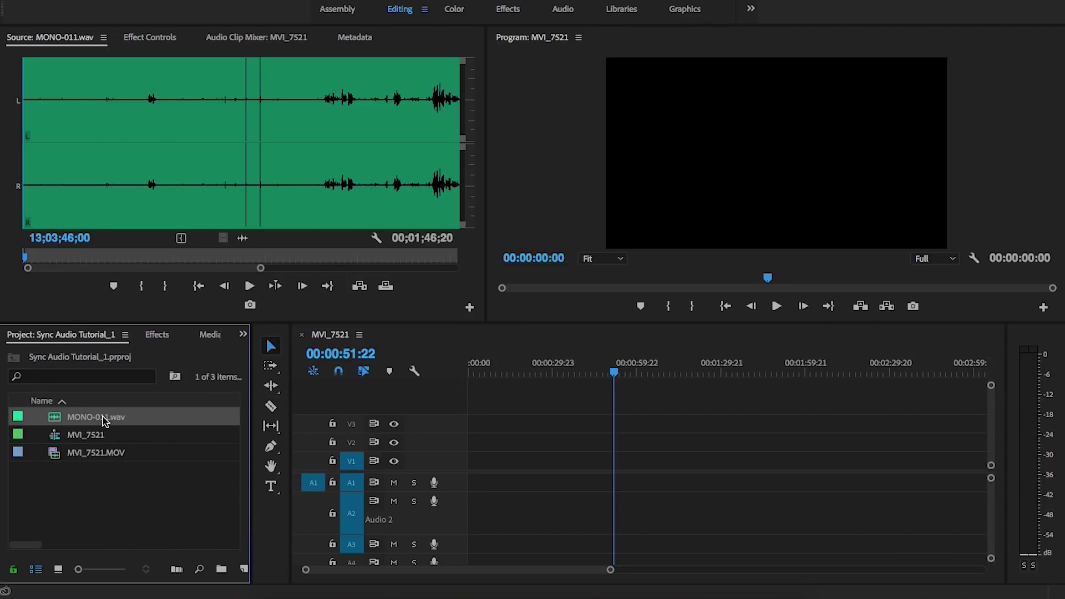
{"action": "left_click", "coordinate": [104, 459], "text": "ctrl"}
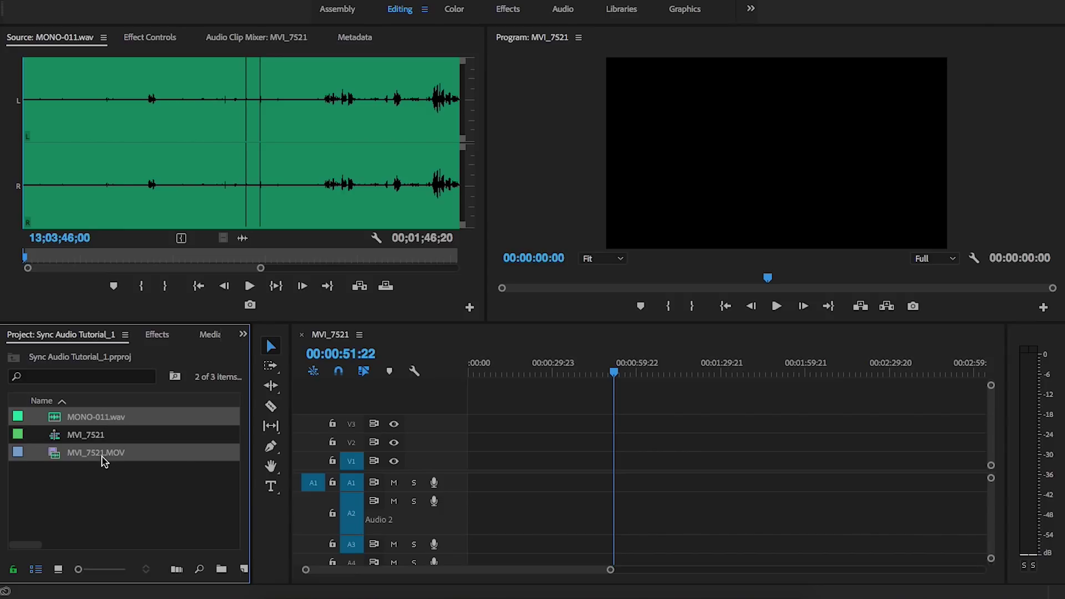
{"action": "right_click", "coordinate": [103, 460]}
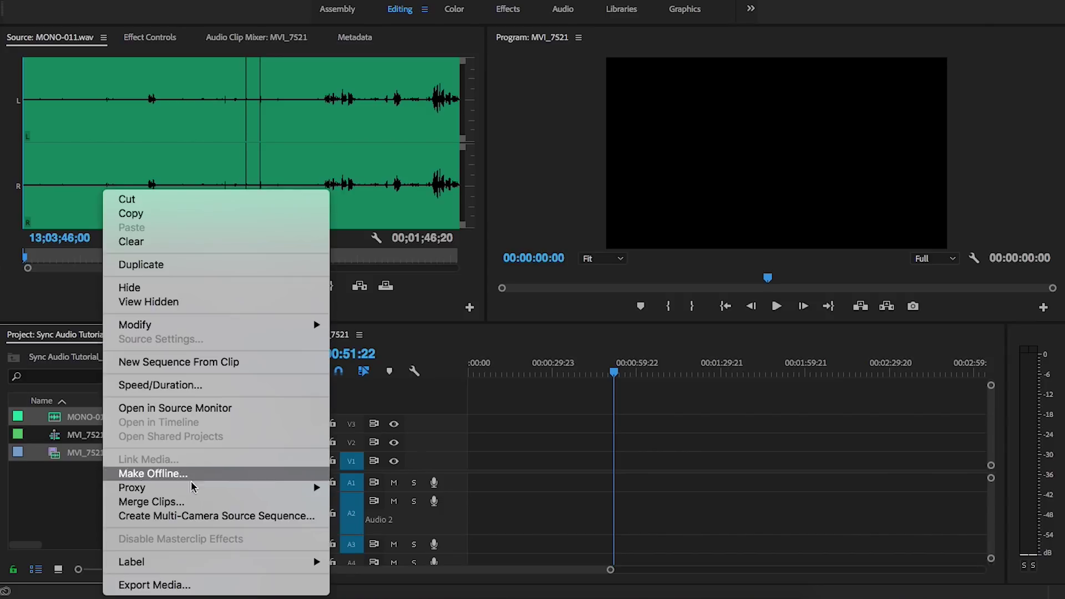
{"action": "left_click", "coordinate": [167, 503]}
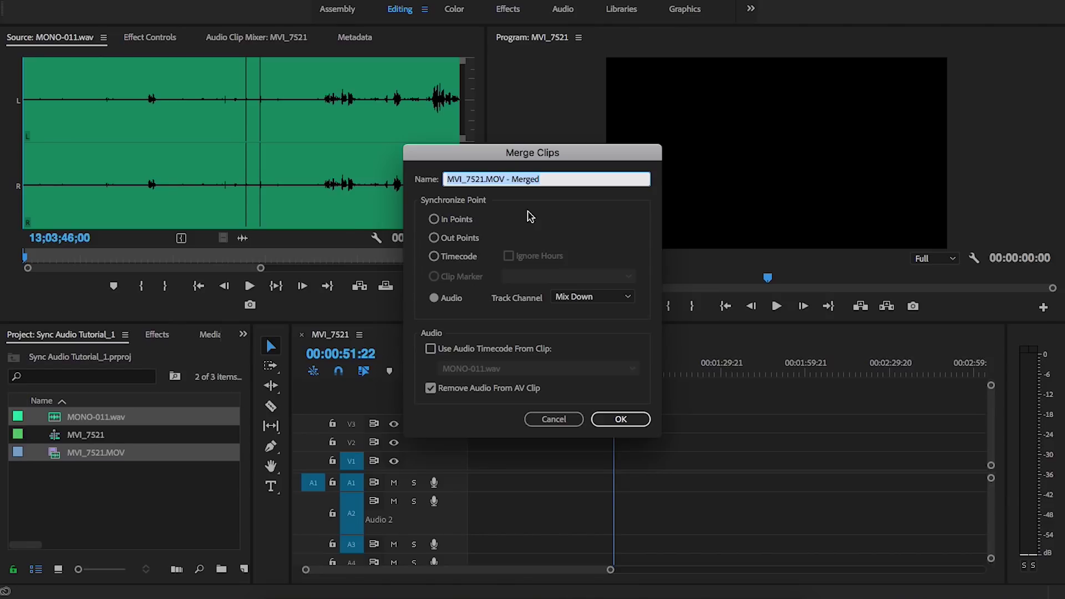
{"action": "left_click", "coordinate": [435, 299]}
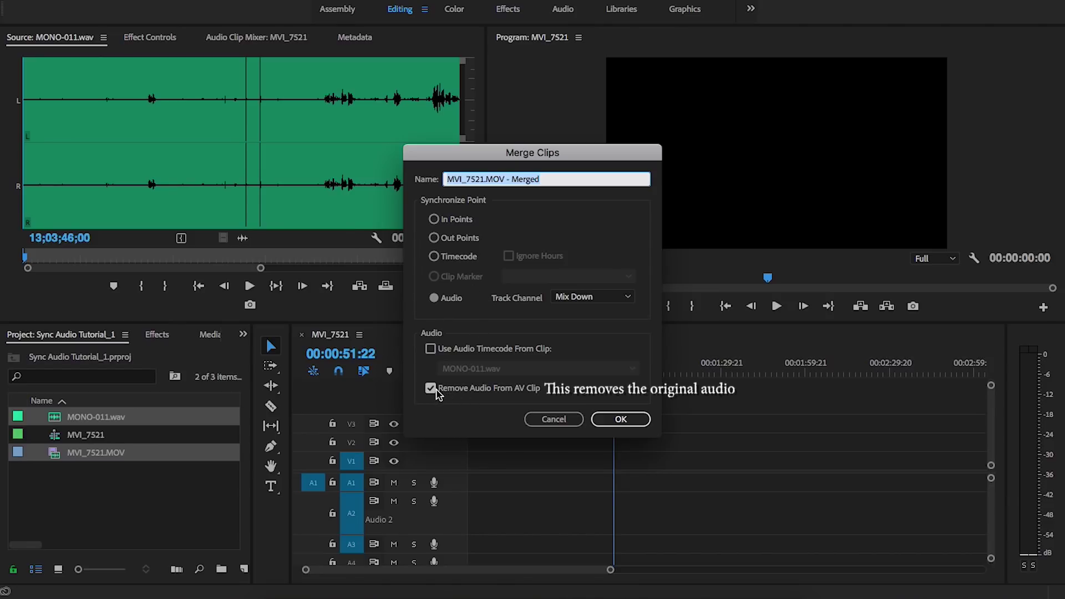
{"action": "left_click", "coordinate": [619, 419]}
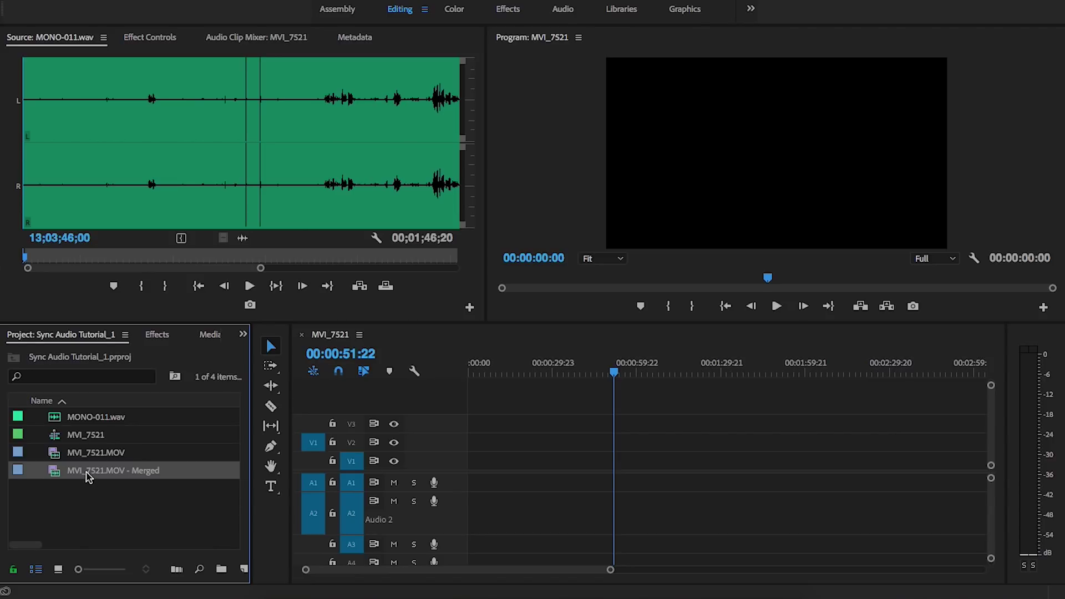
Load 'MVI_7521.MOV - Merged' in the Source monitor, play it, and set In and Out points
{"action": "left_click", "coordinate": [79, 513]}
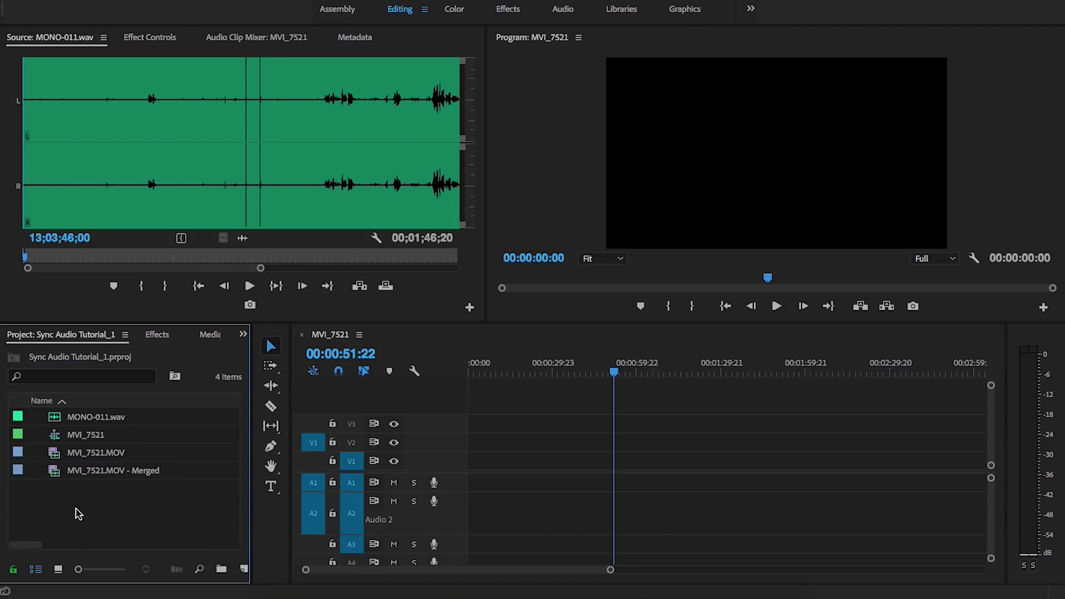
{"action": "double_click", "coordinate": [54, 472]}
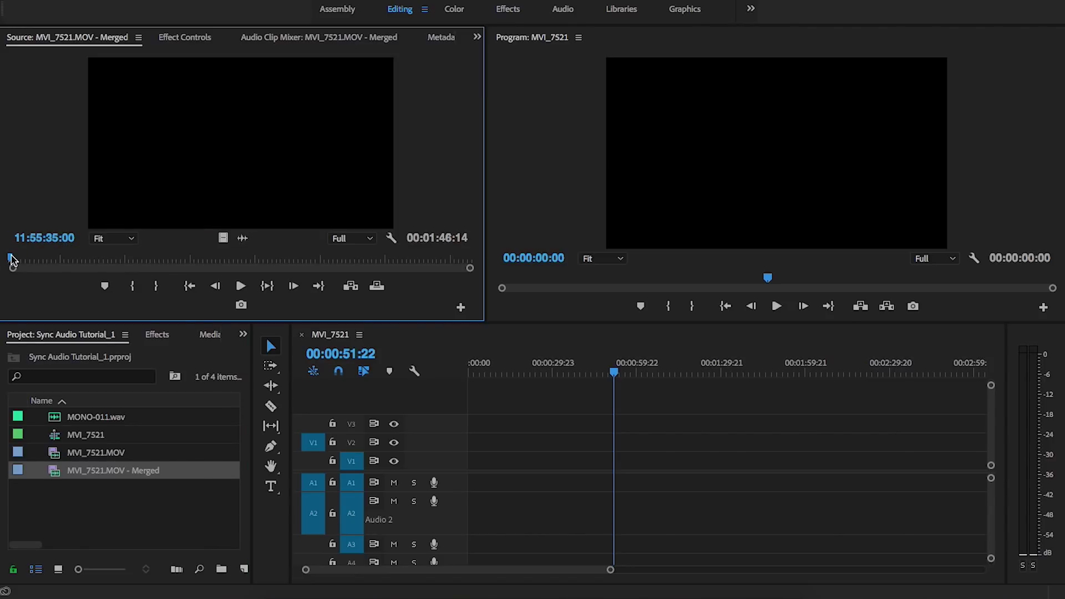
{"action": "left_click_drag", "start_coordinate": [13, 260], "coordinate": [88, 254]}
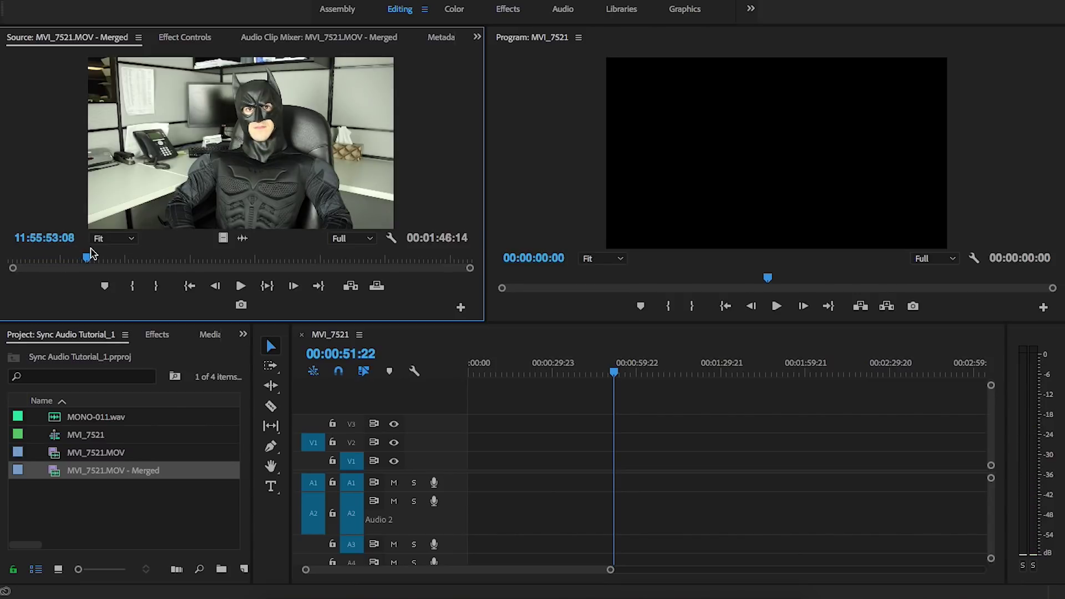
{"action": "key", "text": "space"}
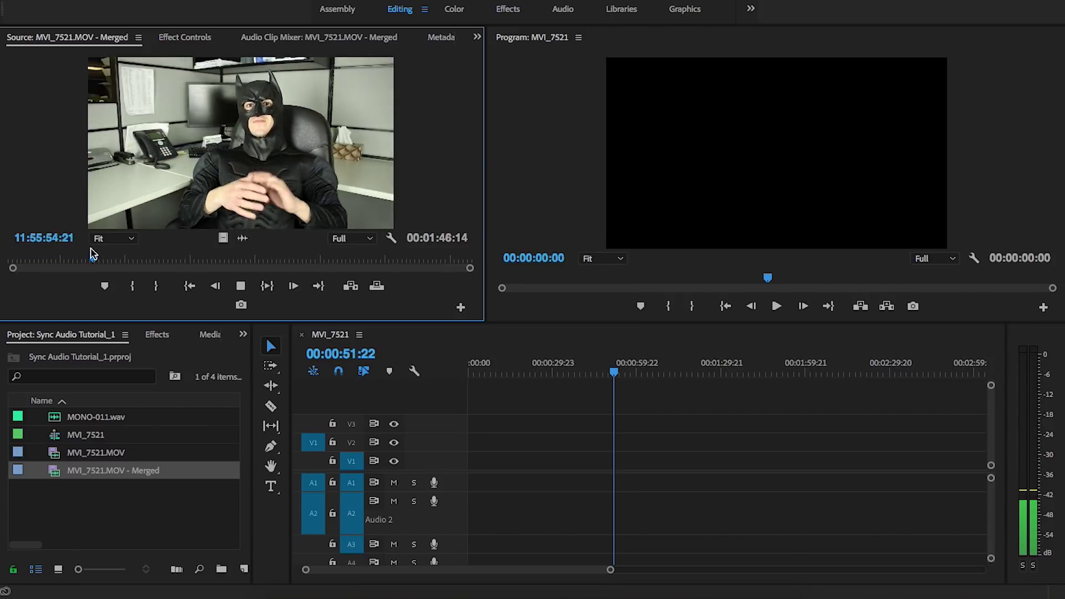
{"action": "key", "text": "i"}
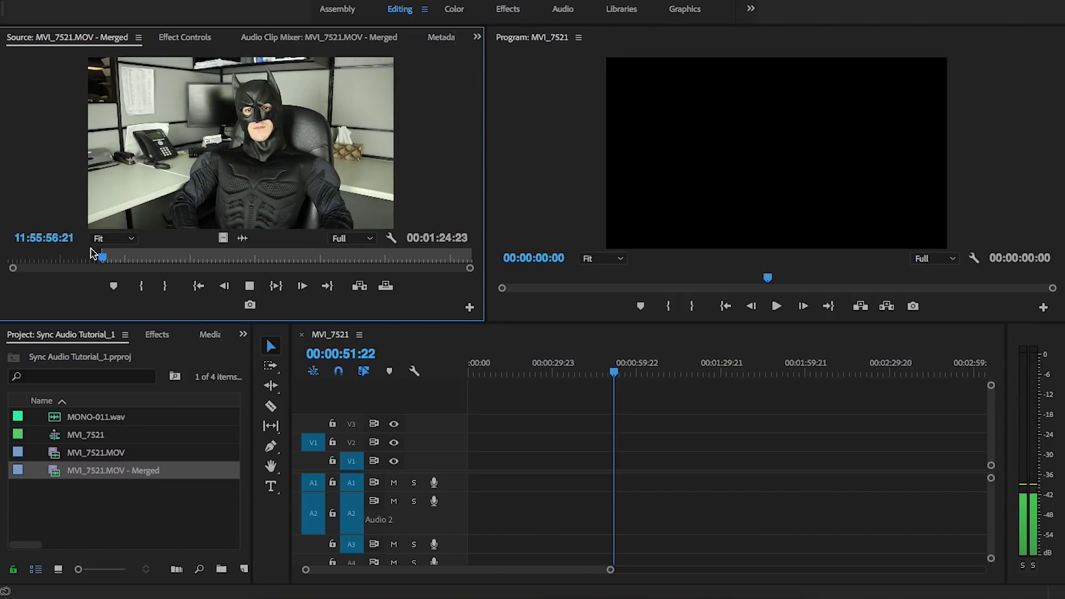
{"action": "key", "text": "o"}
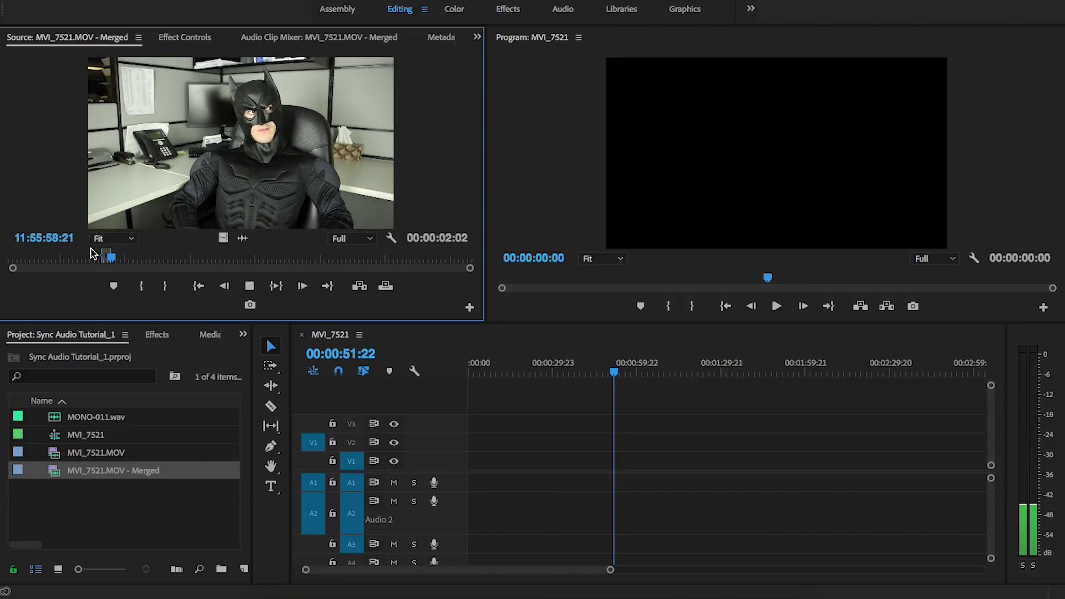
{"action": "key", "text": "space"}
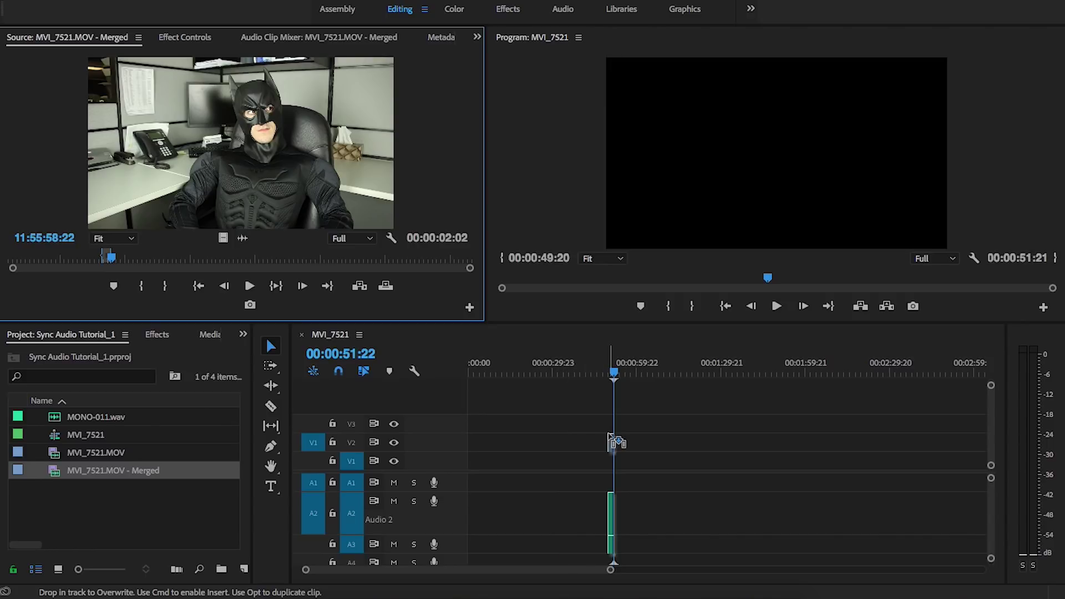
{"action": "left_click_drag", "start_coordinate": [241, 143], "coordinate": [611, 442]}
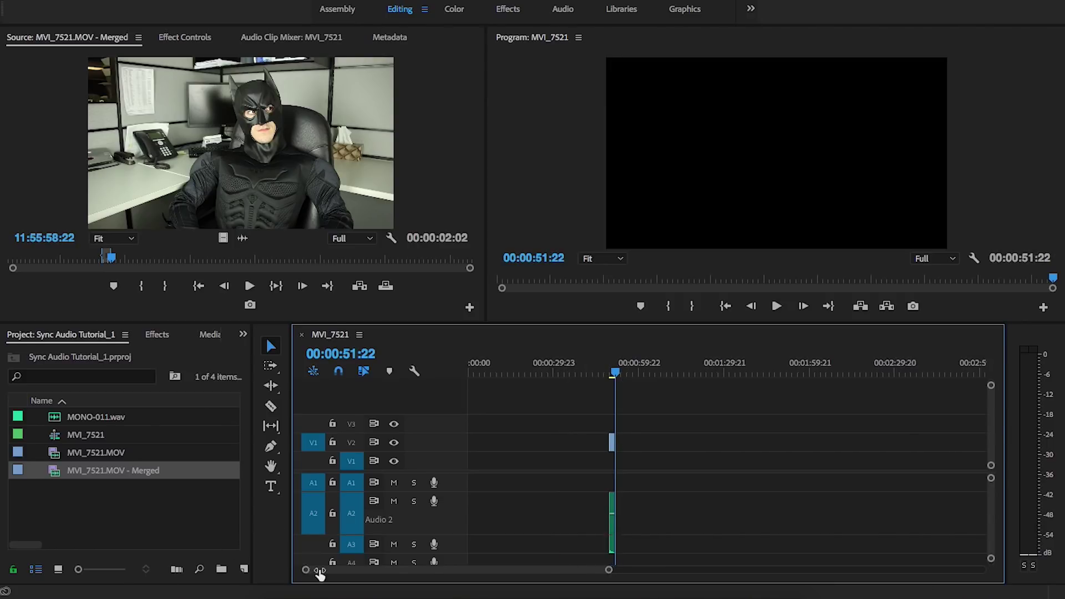
{"action": "key", "text": "="}
{"action": "key", "text": "="}
{"action": "key", "text": "="}
{"action": "left_click", "coordinate": [689, 362]}
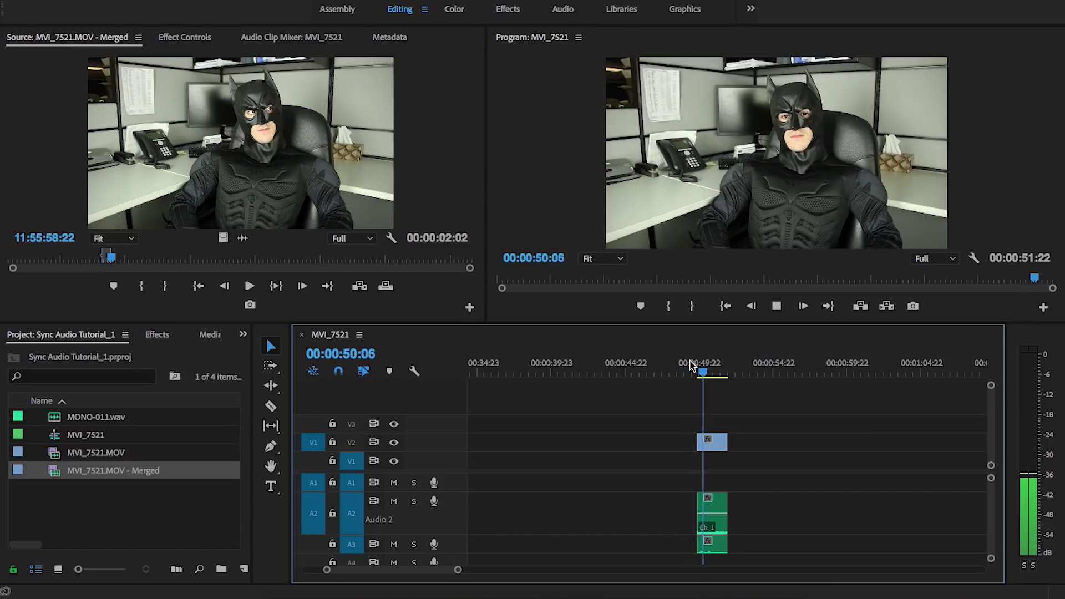
{"action": "key", "text": "space"}
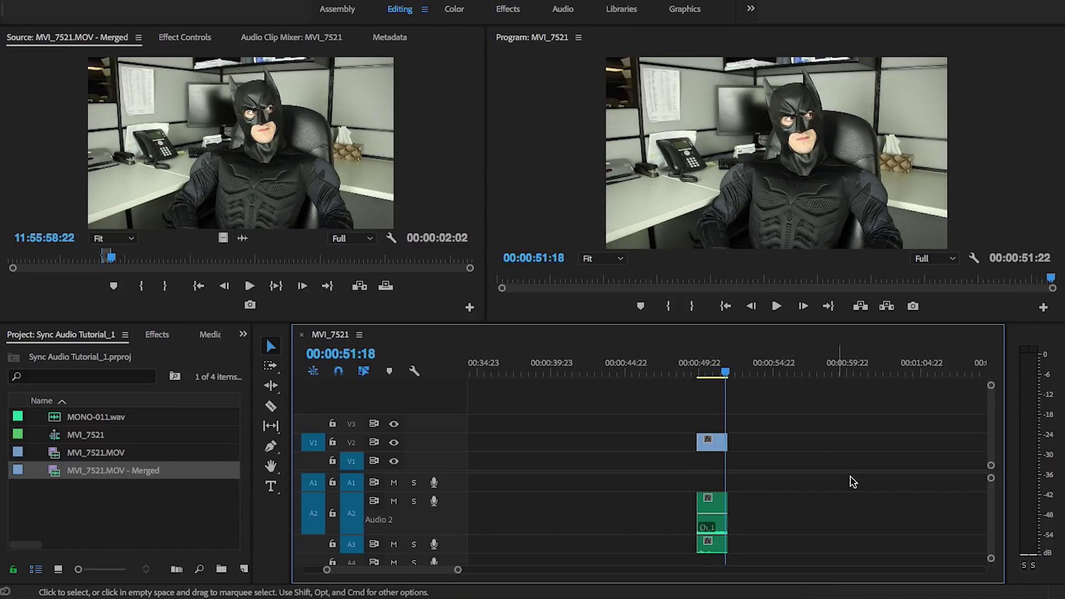
{"action": "left_click_drag", "start_coordinate": [766, 532], "coordinate": [694, 448]}
{"action": "key", "text": "Delete"}
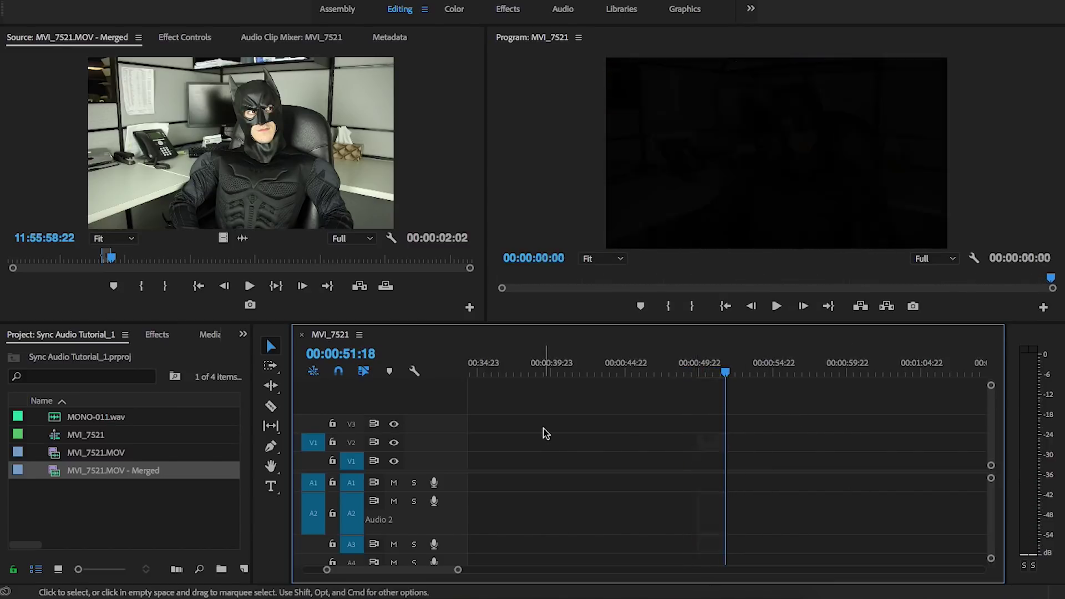